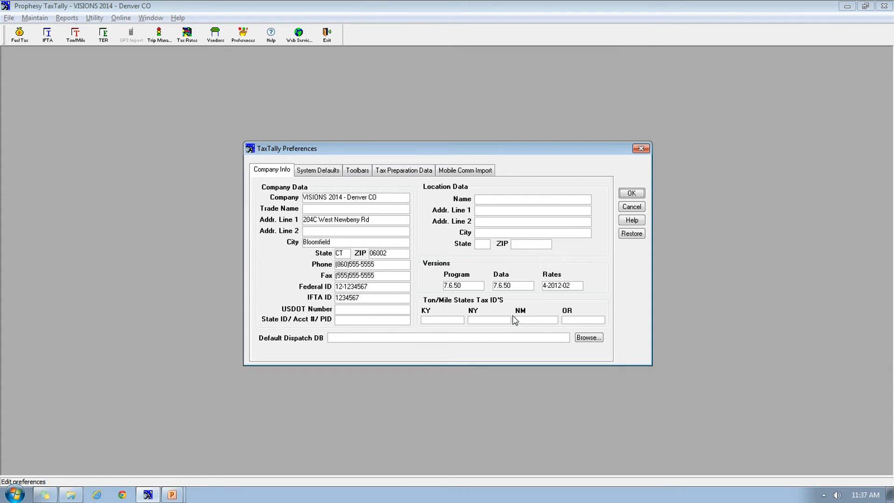
Step: Accept the preferences, open the fuel tax transactions, and add a new trip for unit 1001
{"action": "left_click", "coordinate": [629, 194]}
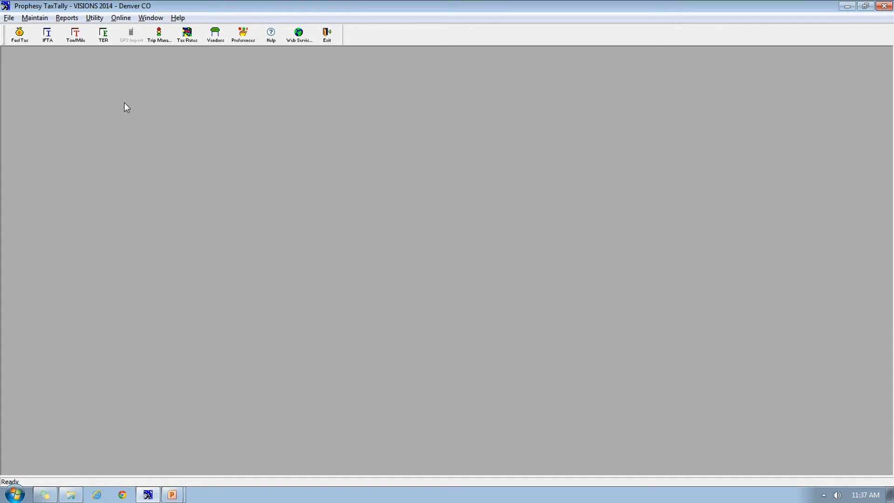
{"action": "left_click", "coordinate": [20, 42]}
{"action": "left_click", "coordinate": [20, 42]}
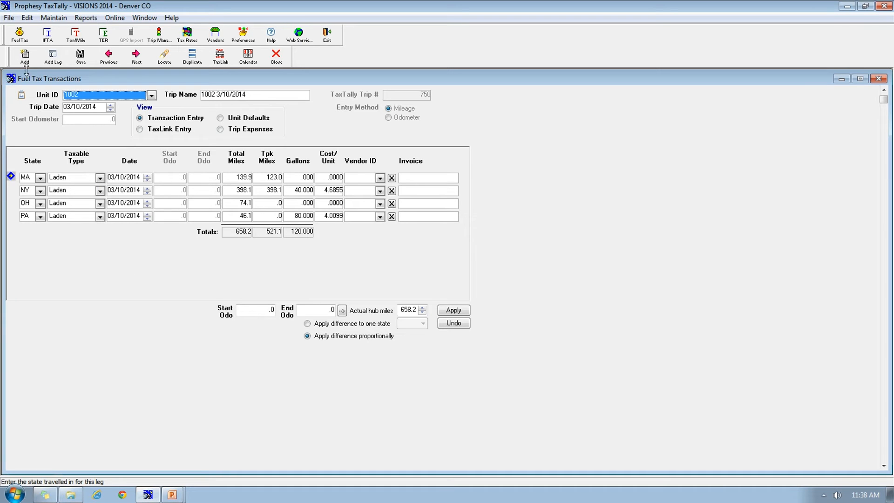
{"action": "left_click", "coordinate": [25, 56]}
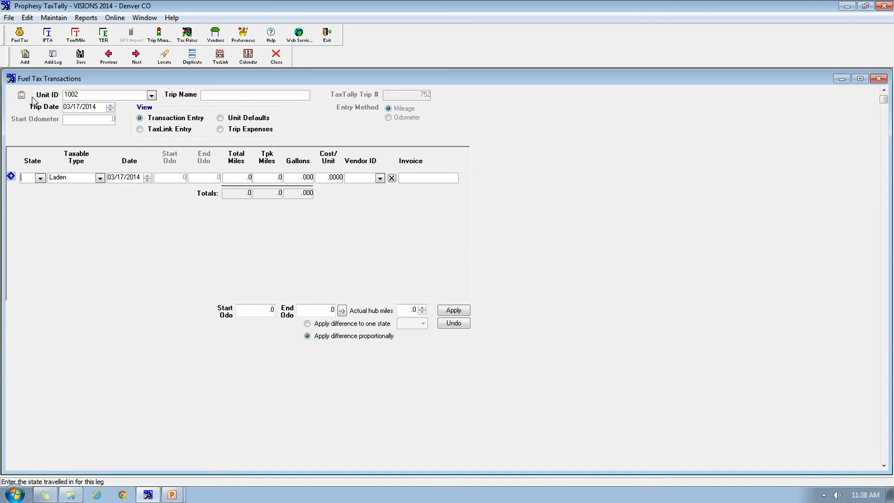
{"action": "left_click", "coordinate": [152, 96]}
{"action": "left_click", "coordinate": [74, 129]}
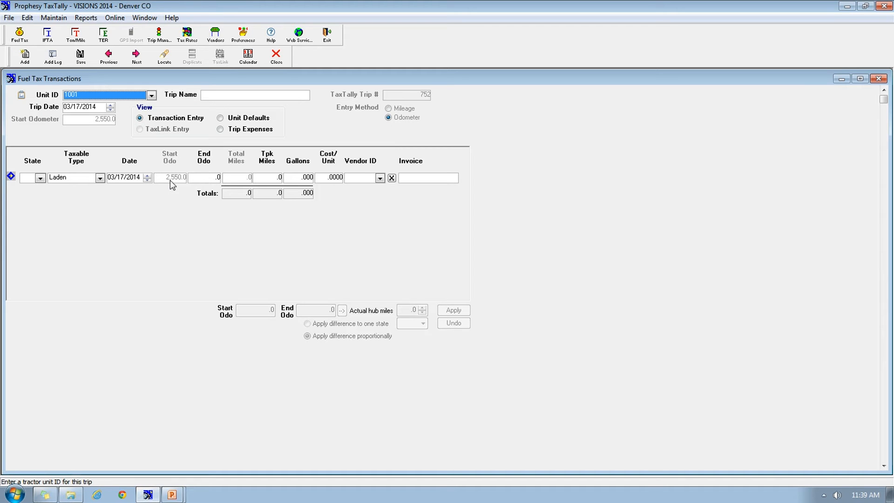
Step: Set the state of the new trip's first leg to CT
{"action": "left_click", "coordinate": [200, 181]}
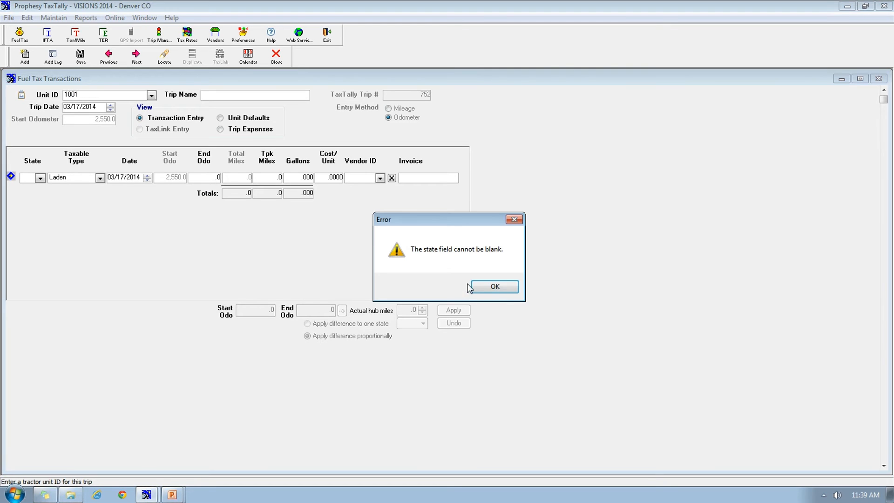
{"action": "key", "text": "Return"}
{"action": "left_click", "coordinate": [41, 179]}
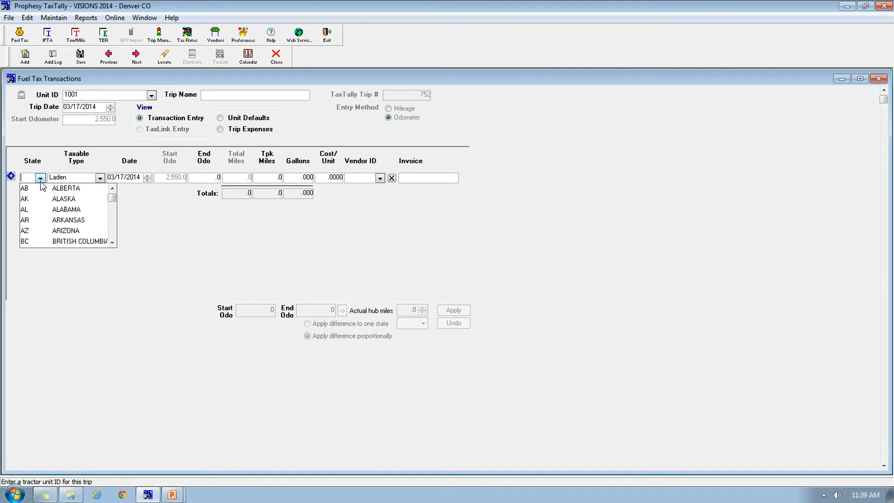
{"action": "scroll", "coordinate": [39, 210], "scroll_direction": "down", "scroll_amount": 2}
{"action": "left_click", "coordinate": [40, 210]}
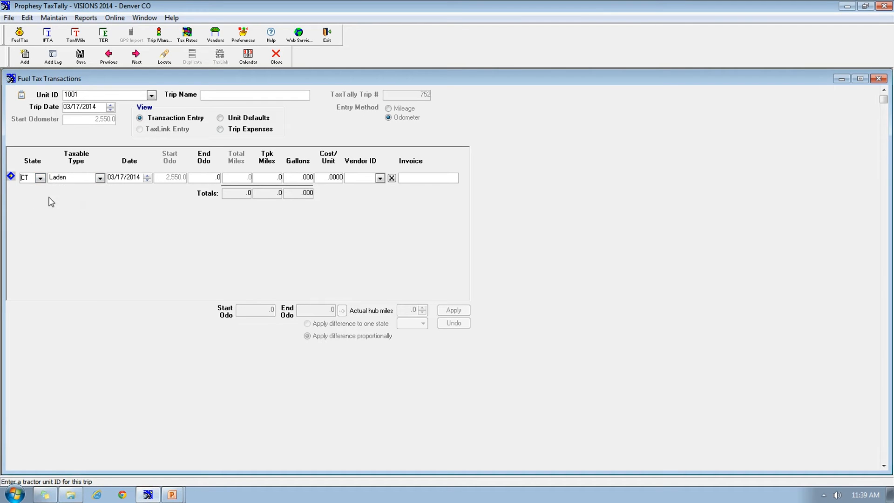
Step: Set the CT leg's ending odometer to 3000
{"action": "left_click", "coordinate": [193, 180]}
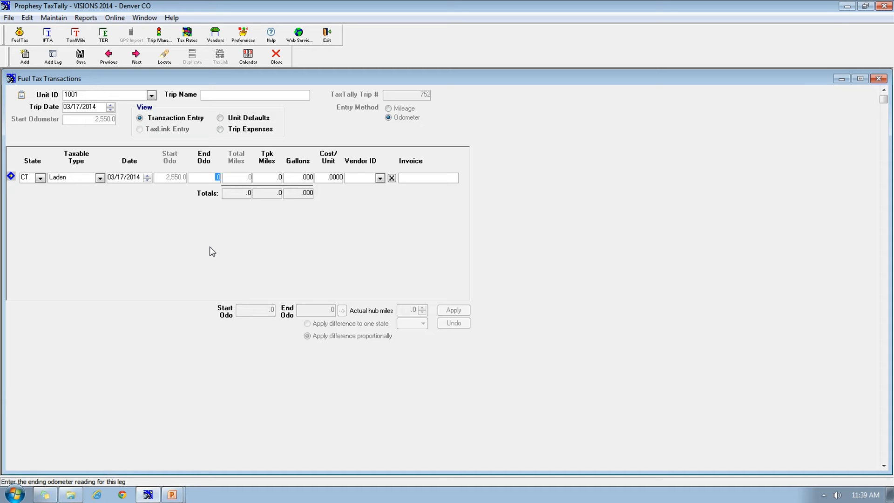
{"action": "type", "text": "399"}
{"action": "key", "text": "BackSpace"}
{"action": "key", "text": "BackSpace"}
{"action": "type", "text": "000"}
{"action": "key", "text": "Tab"}
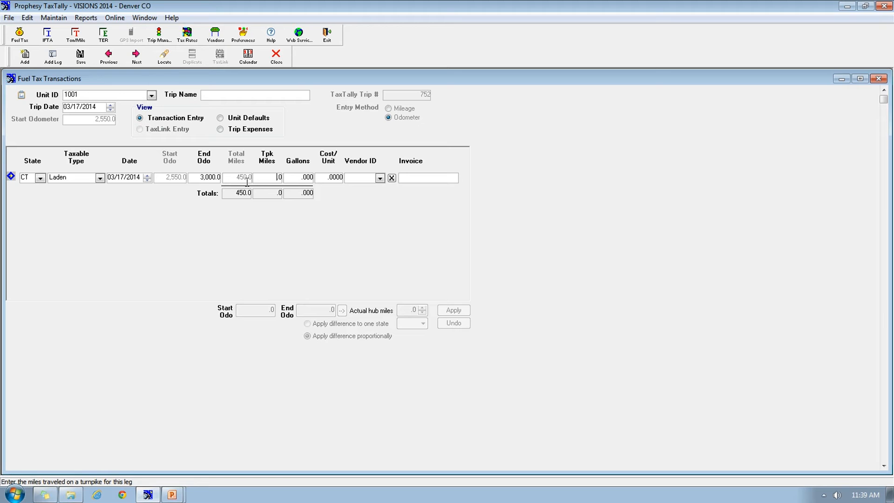
Step: Add a second leg for MA with an ending odometer of 3200 and save the trip
{"action": "left_click", "coordinate": [53, 60]}
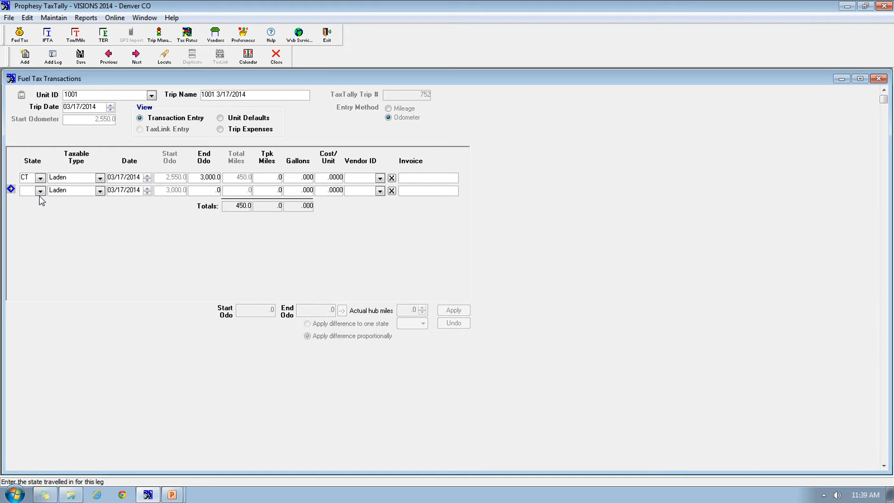
{"action": "left_click", "coordinate": [40, 191]}
{"action": "type", "text": "M"}
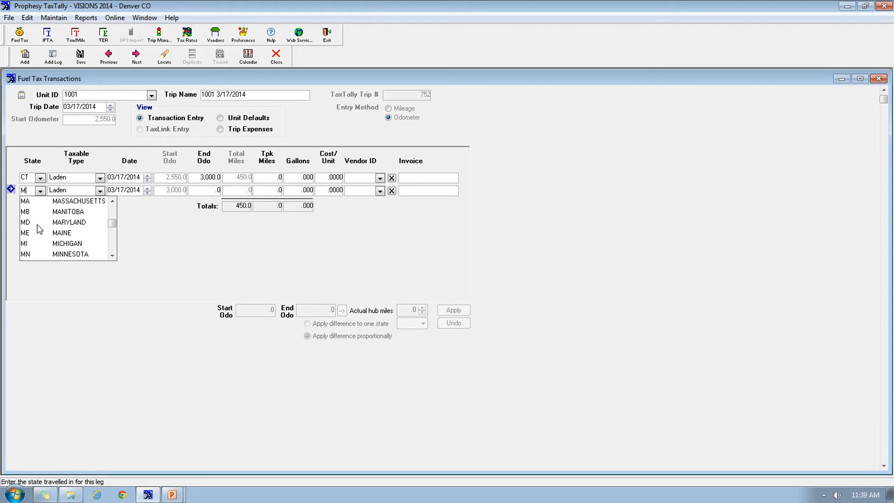
{"action": "left_click", "coordinate": [74, 202]}
{"action": "left_click", "coordinate": [200, 191]}
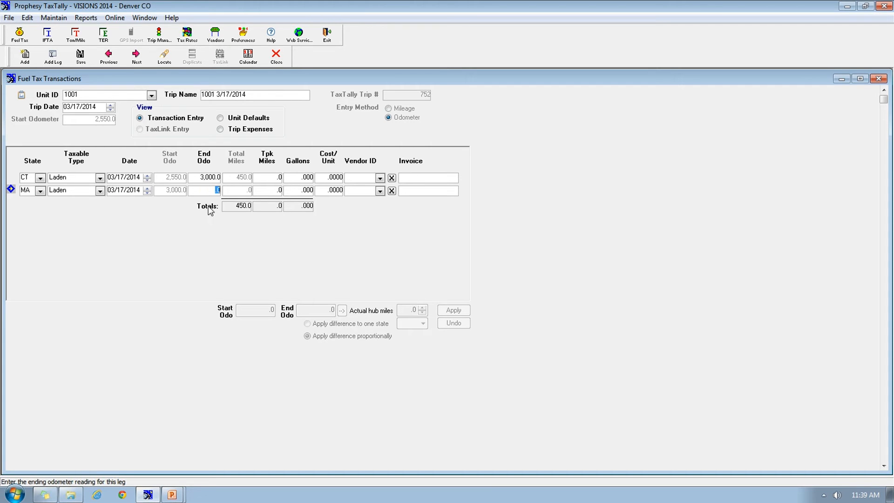
{"action": "type", "text": "3200"}
{"action": "key", "text": "Tab"}
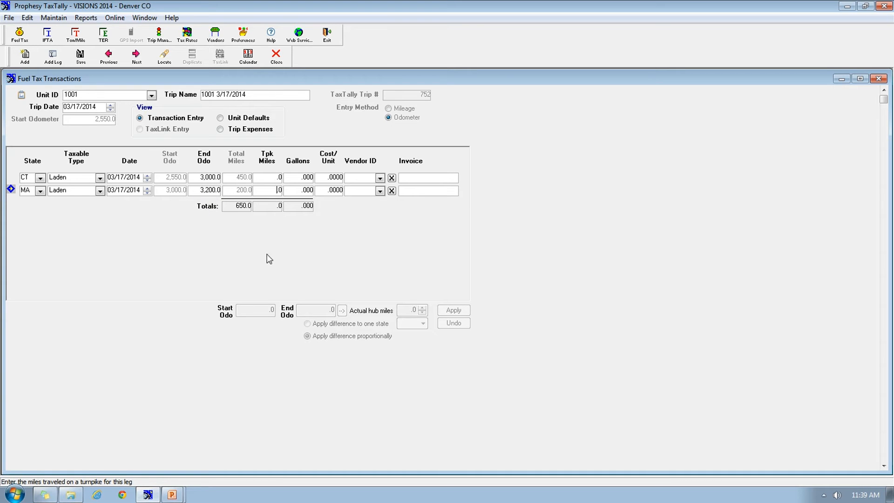
{"action": "left_click", "coordinate": [81, 56]}
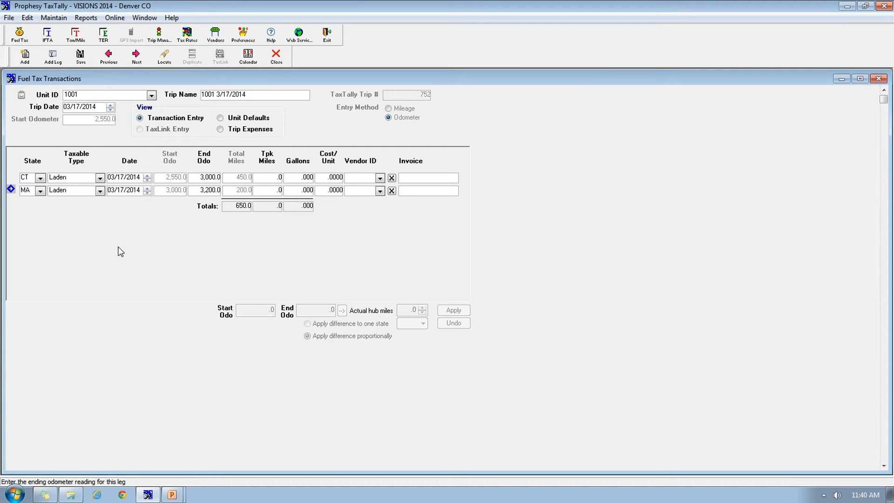
Step: Enter the fuel purchased on unit 1001's trip: 98 gallons for the CT leg and 40 gallons for the MA leg
{"action": "left_click", "coordinate": [294, 178]}
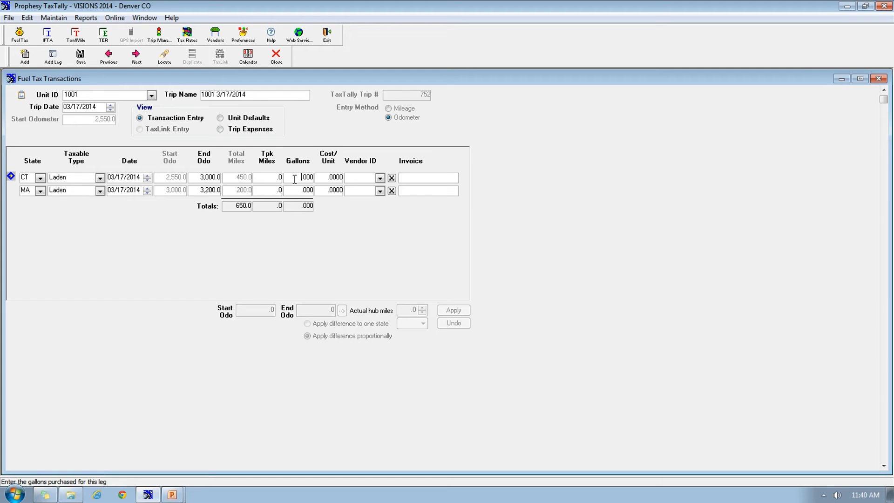
{"action": "type", "text": "98"}
{"action": "left_click", "coordinate": [292, 191]}
{"action": "type", "text": "40"}
{"action": "key", "text": "Tab"}
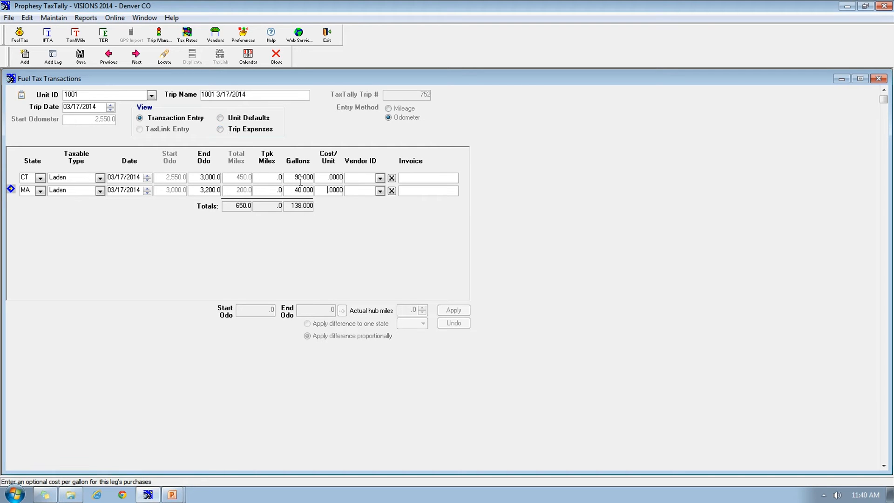
Step: Set the cost per unit to 4.3599 for CT and 4.2599 for MA, and save the trip
{"action": "left_click", "coordinate": [325, 178]}
{"action": "type", "text": "4.3599"}
{"action": "left_click", "coordinate": [327, 190]}
{"action": "key", "text": "Tab"}
{"action": "left_click", "coordinate": [79, 59]}
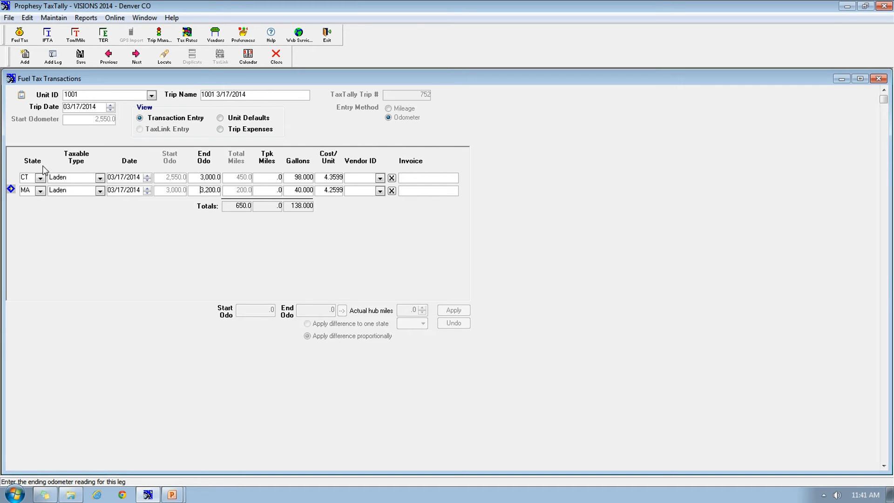
Step: Add a new trip for unit 1002 and switch it to TaxLink Entry
{"action": "left_click", "coordinate": [27, 62]}
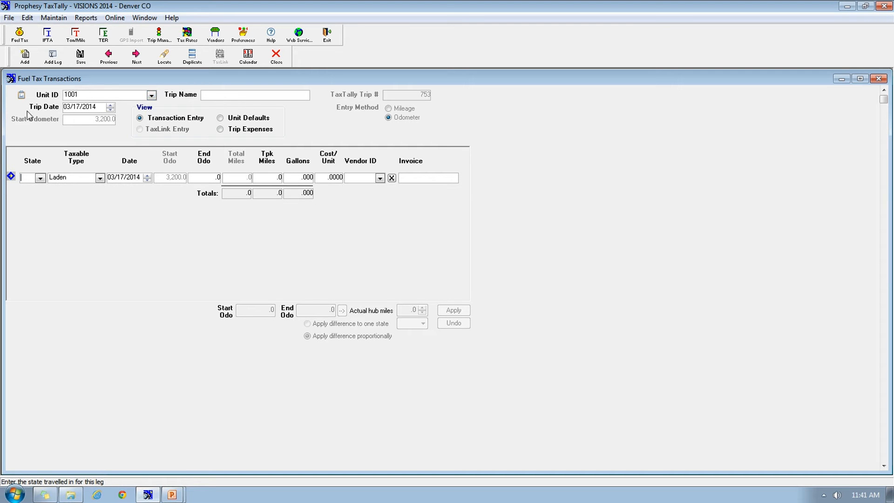
{"action": "left_click", "coordinate": [151, 95]}
{"action": "left_click", "coordinate": [74, 133]}
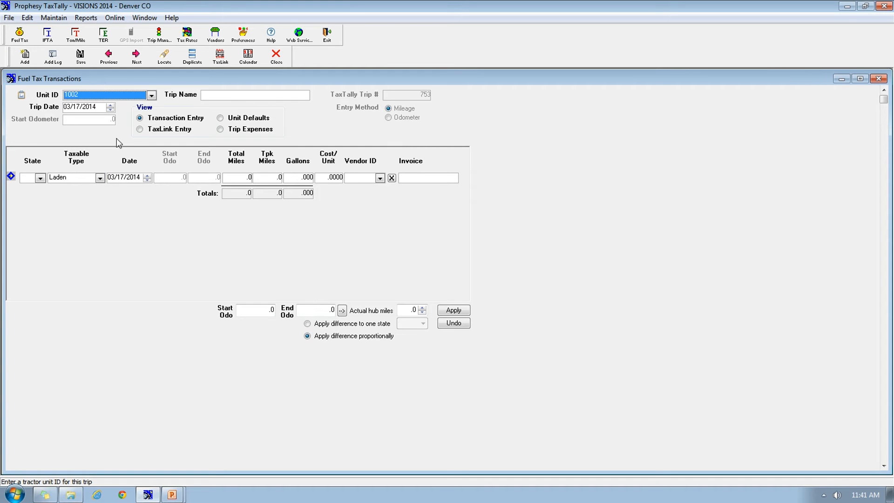
{"action": "left_click", "coordinate": [140, 131]}
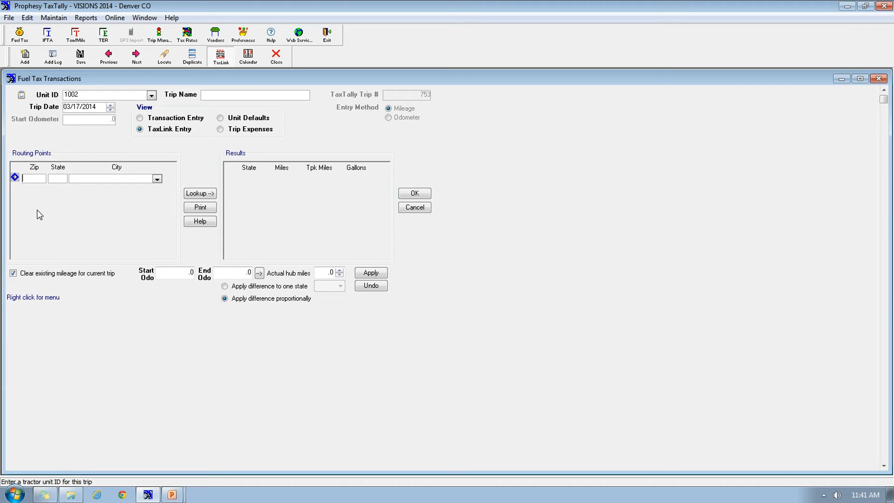
Step: Enter the routing points from zip 06095 (Windsor, CT) to Cleveland, OH
{"action": "left_click", "coordinate": [26, 180]}
{"action": "type", "text": "06095"}
{"action": "key", "text": "Return"}
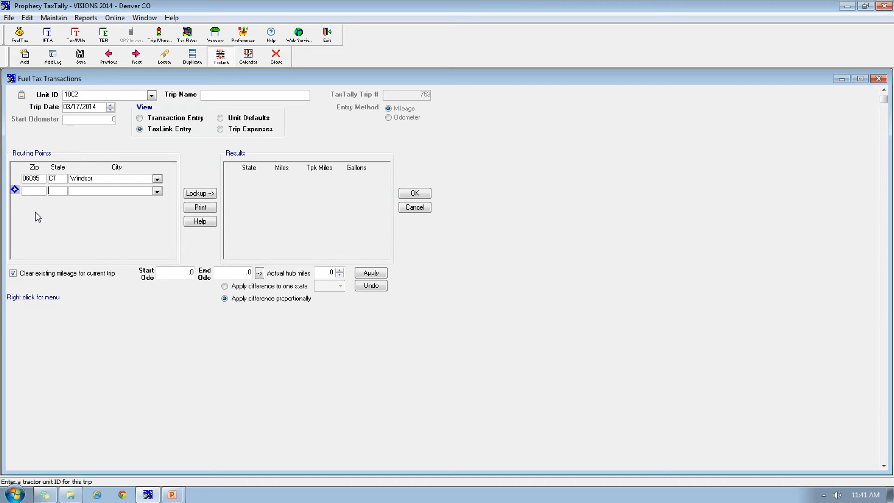
{"action": "type", "text": "OH"}
{"action": "key", "text": "Tab"}
{"action": "type", "text": "Cle"}
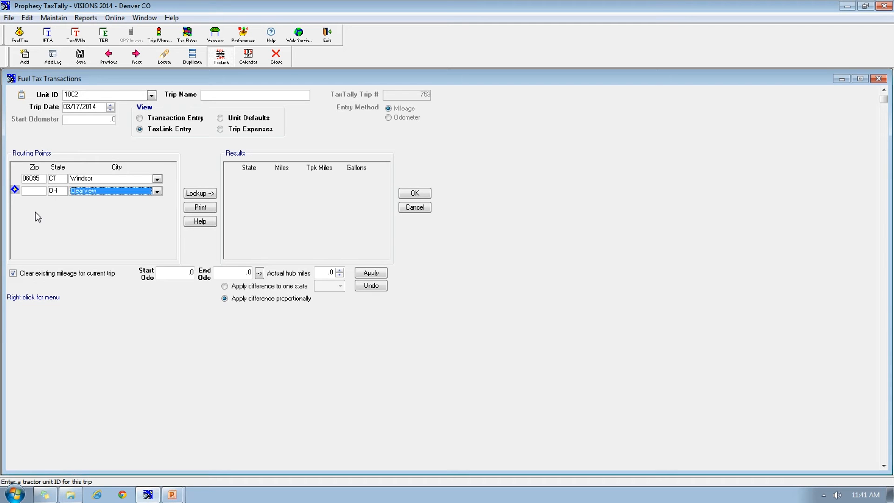
{"action": "type", "text": "r"}
{"action": "key", "text": "BackSpace"}
{"action": "key", "text": "BackSpace"}
{"action": "type", "text": "v"}
{"action": "left_click", "coordinate": [157, 191]}
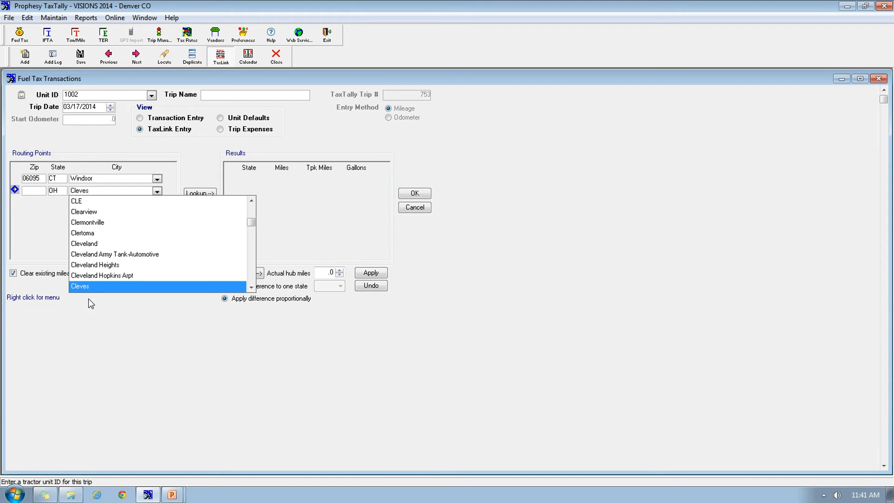
{"action": "left_click", "coordinate": [90, 243]}
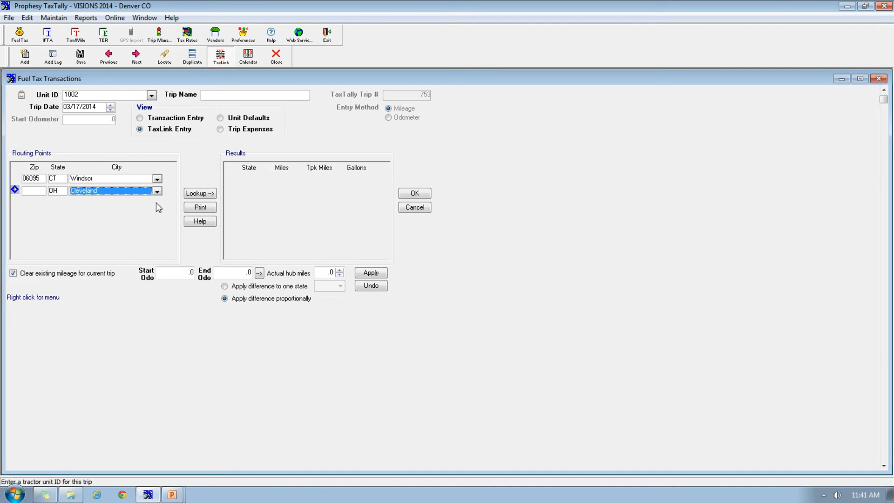
Step: Look up the route's mileage by state and accept the results into the trip with the actual hub miles cleared
{"action": "left_click", "coordinate": [200, 195]}
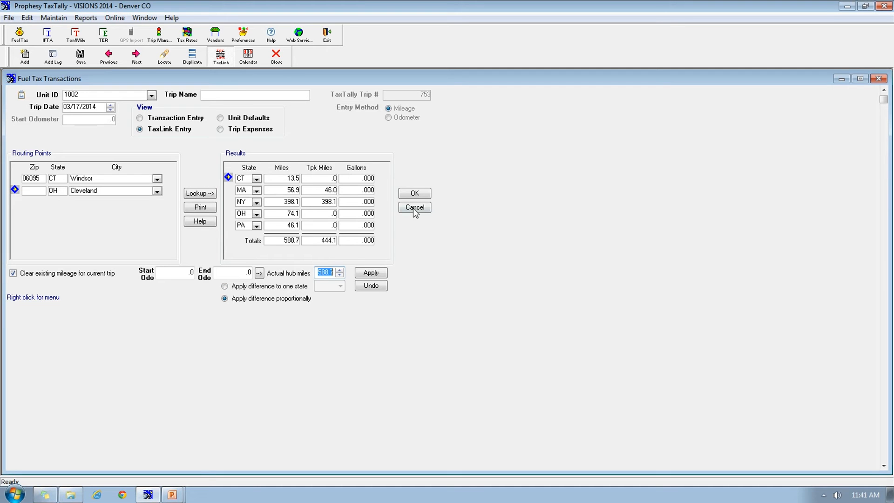
{"action": "key", "text": "Delete"}
{"action": "key", "text": "Tab"}
{"action": "left_click", "coordinate": [414, 194]}
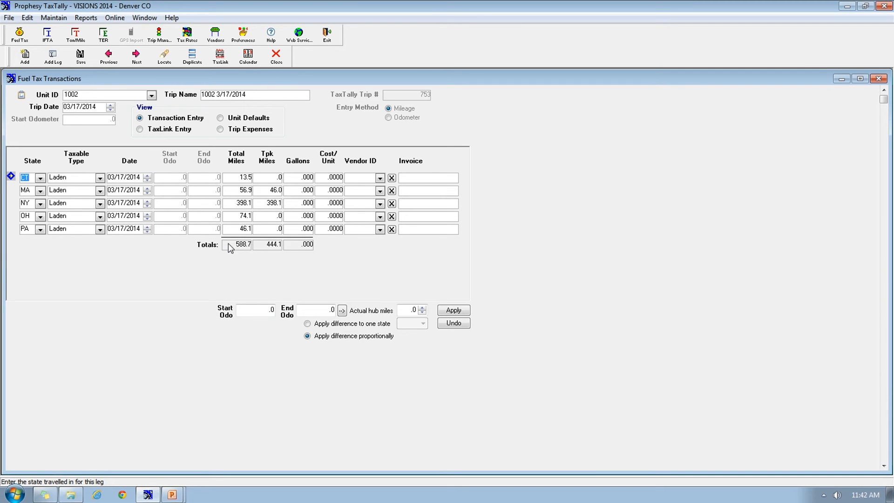
Step: Enter 90 gallons at 4.0599 per unit for NY and 30 gallons for PA, and save the trip
{"action": "left_click", "coordinate": [298, 203]}
{"action": "type", "text": "90"}
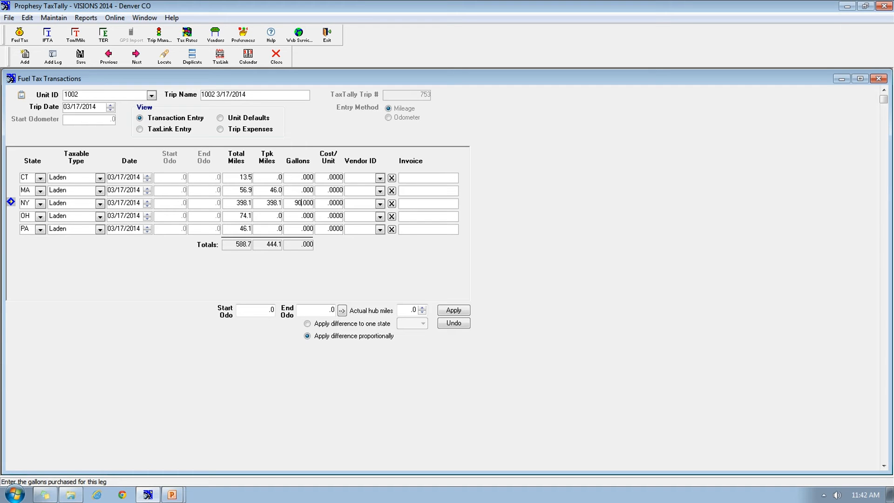
{"action": "key", "text": "Tab"}
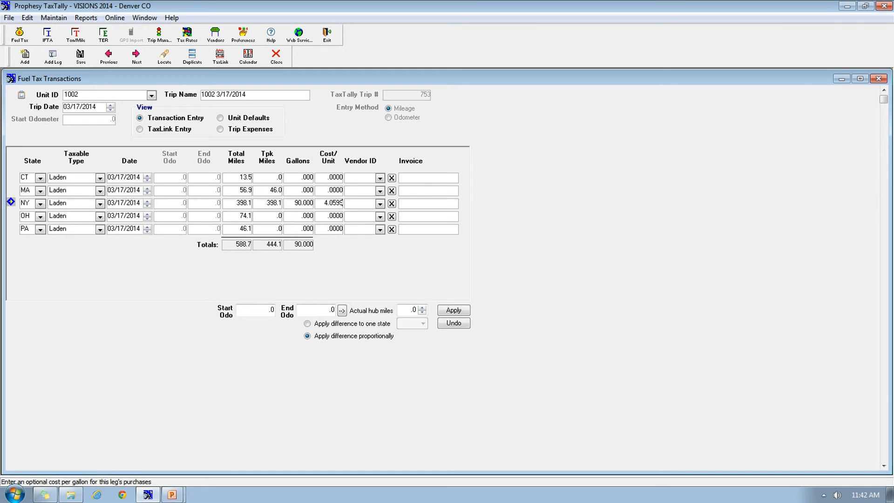
{"action": "key", "text": "Tab"}
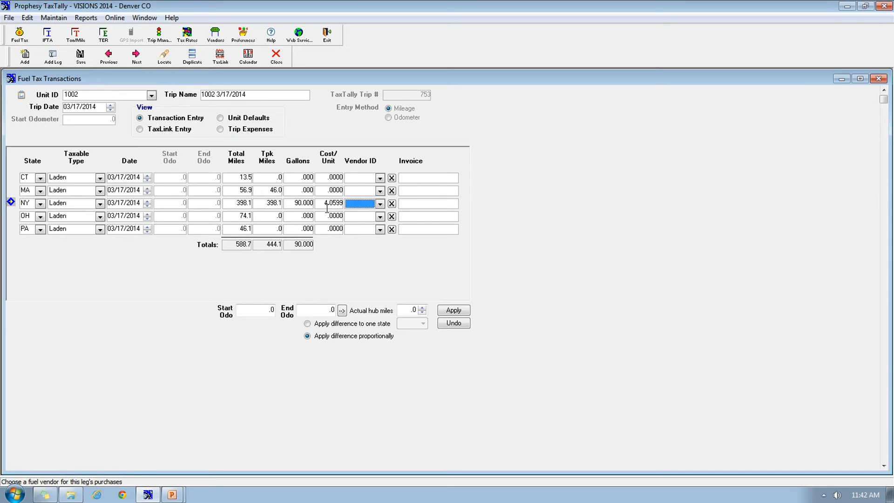
{"action": "left_click", "coordinate": [293, 229]}
{"action": "type", "text": "30"}
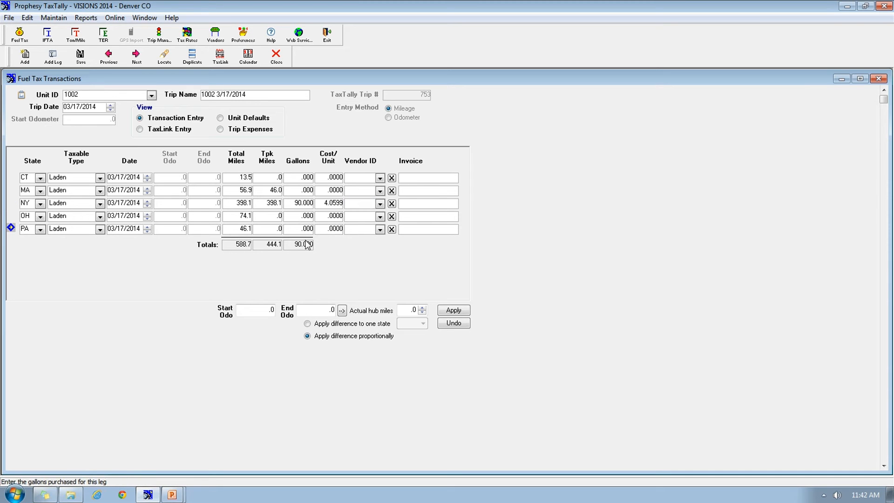
{"action": "left_click", "coordinate": [82, 58]}
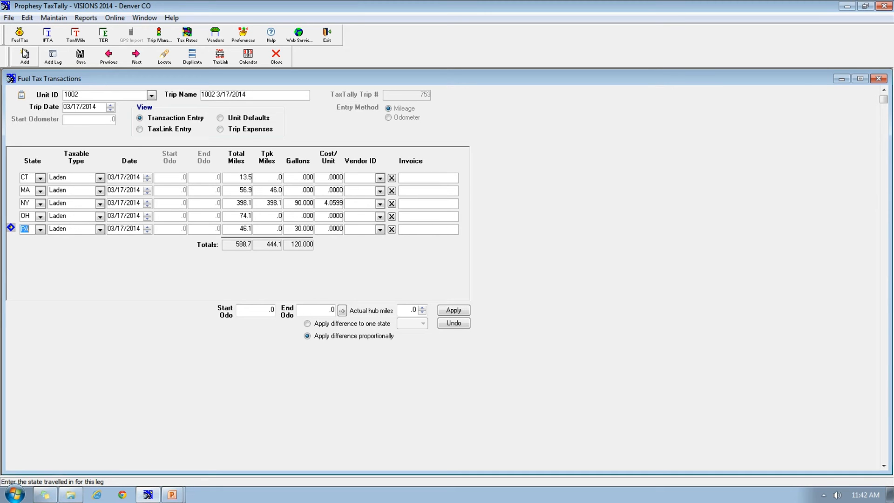
Step: Add a new trip for unit 1002 and enter its first leg as NY with 300 total miles
{"action": "left_click", "coordinate": [24, 57]}
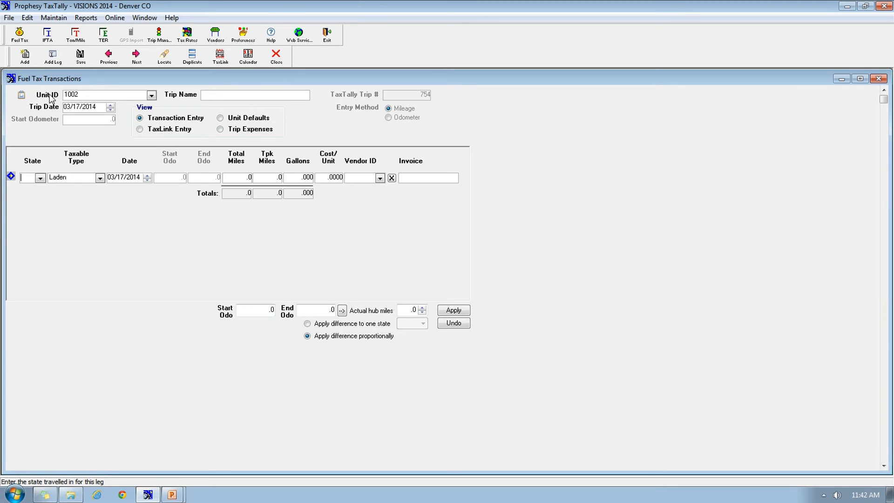
{"action": "left_click", "coordinate": [152, 95]}
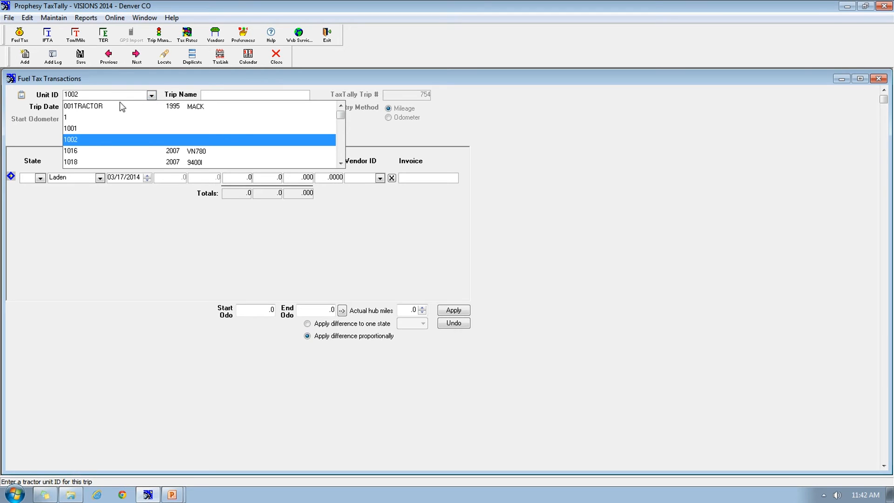
{"action": "left_click", "coordinate": [72, 141]}
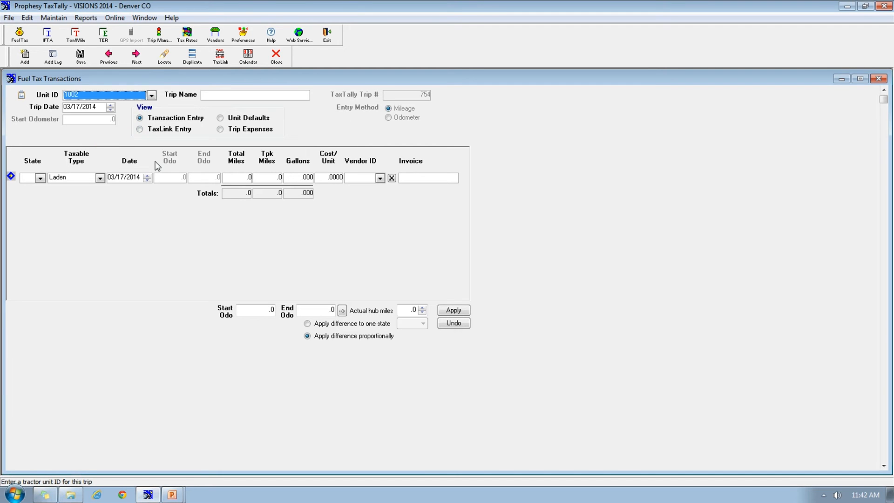
{"action": "left_click", "coordinate": [41, 179]}
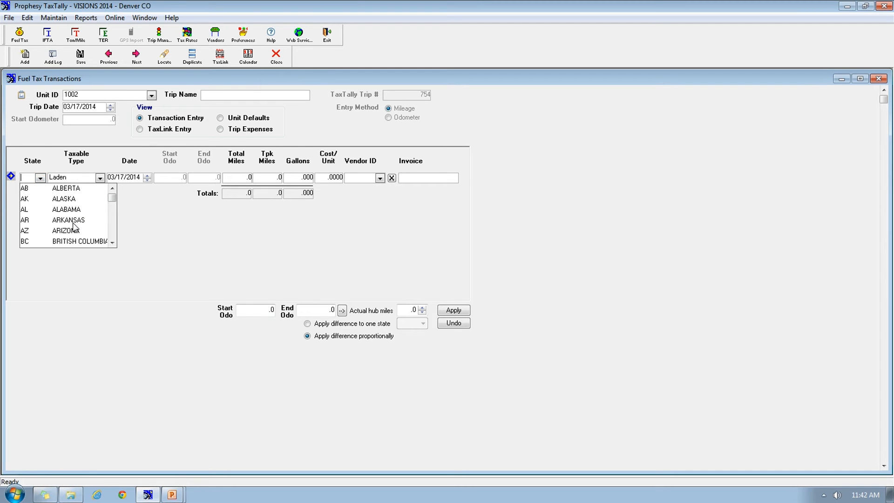
{"action": "scroll", "coordinate": [106, 210], "scroll_direction": "down", "scroll_amount": 3}
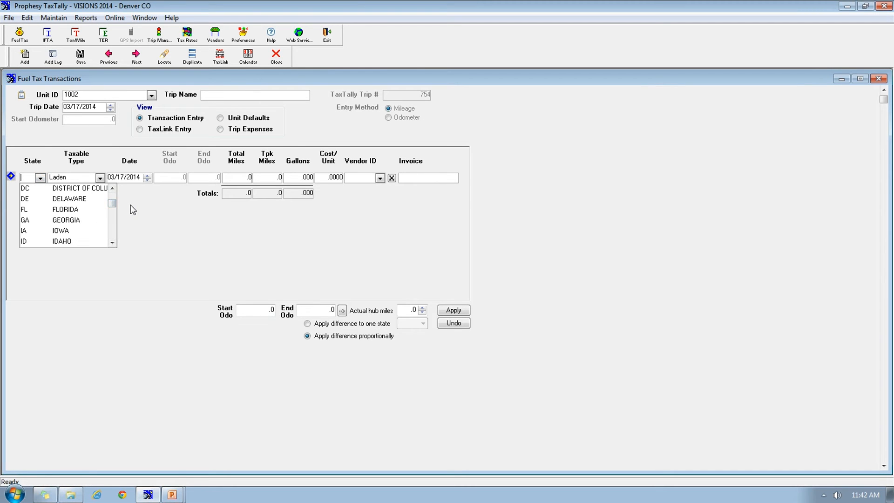
{"action": "type", "text": "NY"}
{"action": "key", "text": "Tab"}
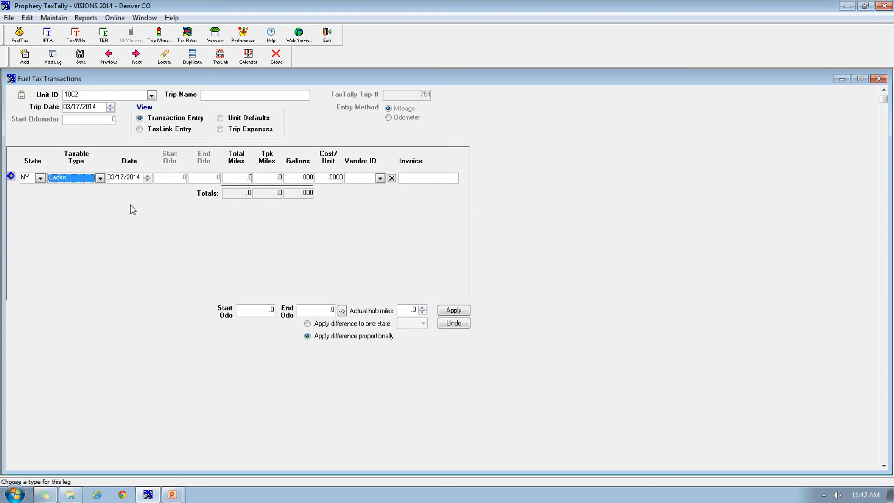
{"action": "left_click", "coordinate": [231, 177]}
{"action": "type", "text": "300"}
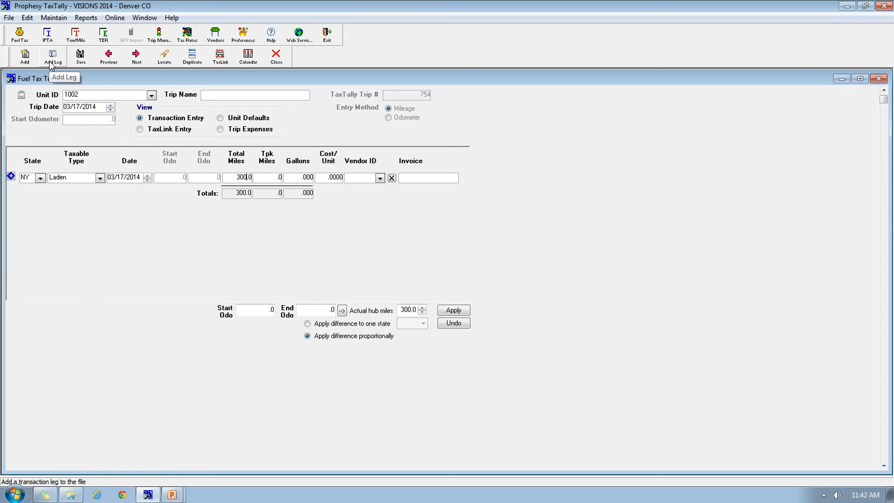
Step: Add a second NY leg to the trip with 300 total miles
{"action": "left_click", "coordinate": [53, 57]}
{"action": "type", "text": "NY"}
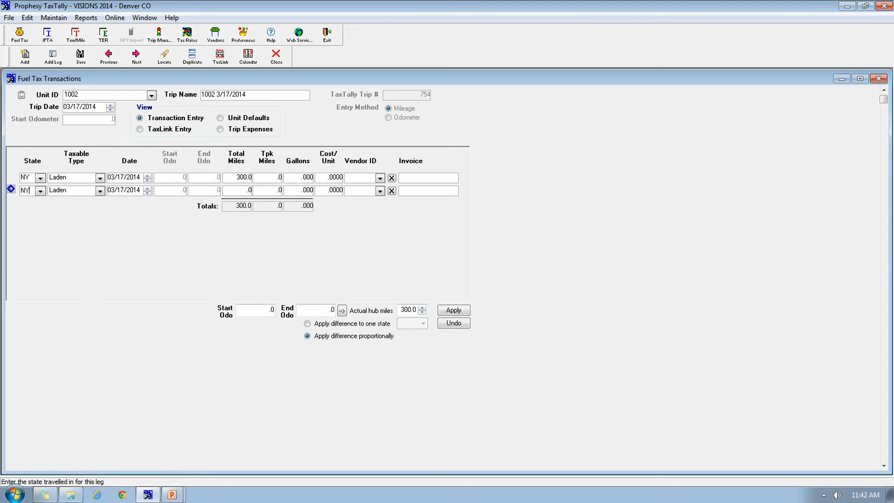
{"action": "left_click", "coordinate": [242, 190]}
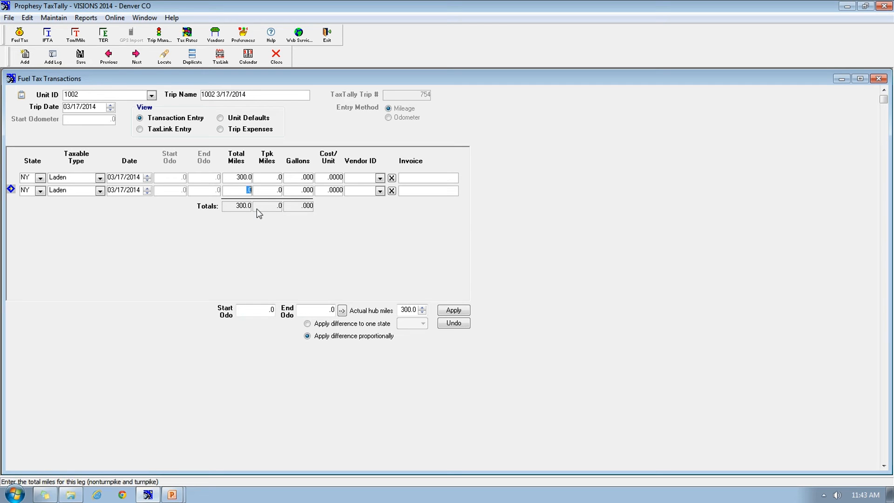
{"action": "type", "text": "300"}
Step: Add a third leg for PA with 50 total miles
{"action": "left_click", "coordinate": [56, 62]}
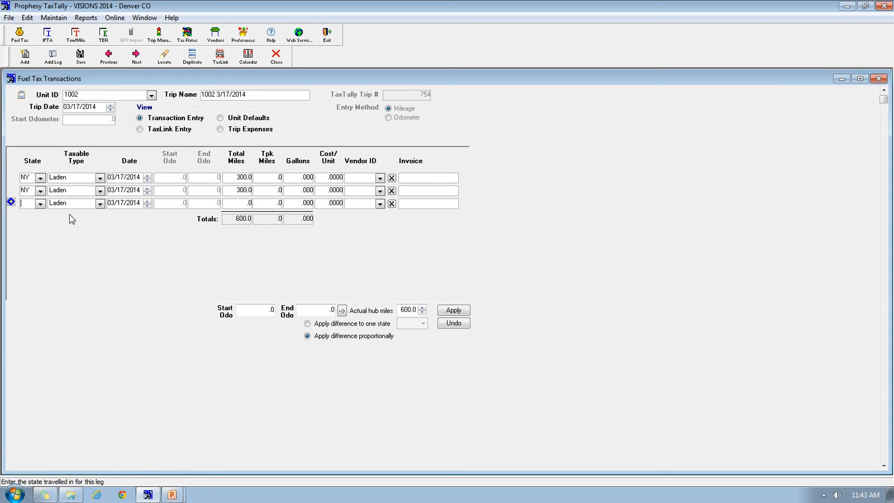
{"action": "type", "text": "PA"}
{"action": "key", "text": "Tab"}
{"action": "key", "text": "Tab"}
{"action": "key", "text": "Tab"}
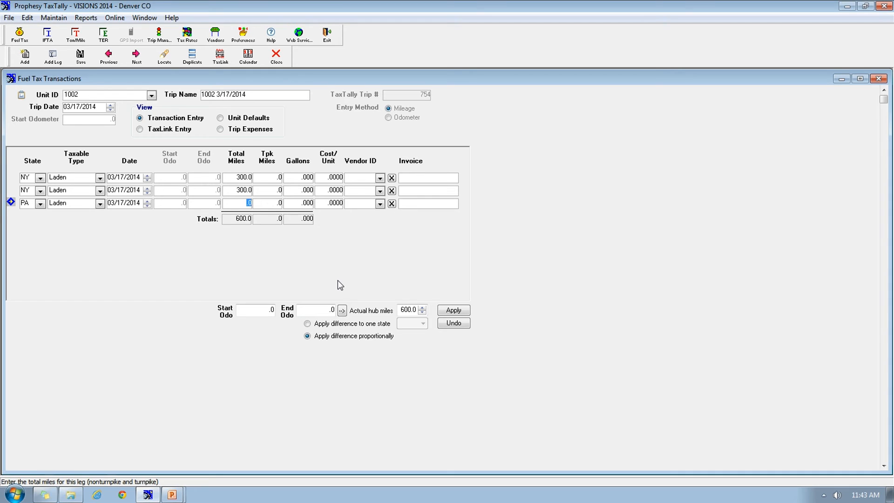
{"action": "type", "text": "50"}
{"action": "key", "text": "Tab"}
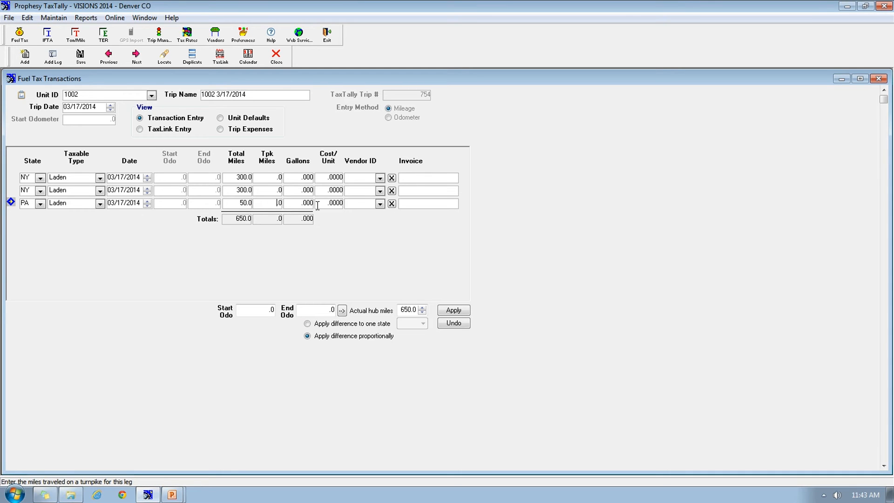
Step: Enter 50 gallons for the first NY leg and 60 gallons for the second NY leg
{"action": "left_click", "coordinate": [301, 177]}
{"action": "type", "text": "50"}
{"action": "left_click", "coordinate": [292, 191]}
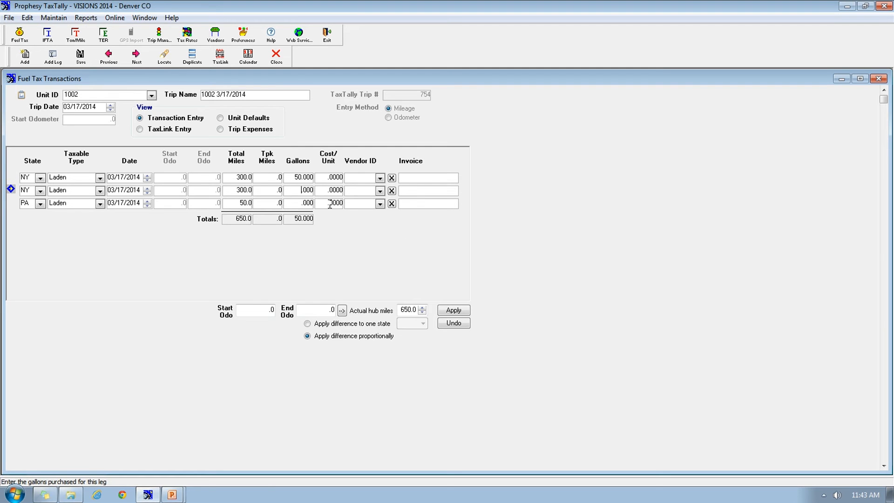
{"action": "type", "text": "60"}
{"action": "key", "text": "Tab"}
Step: Set the cost per unit to 4.0379 and 4.4499 for the two NY legs, then save and close the trip
{"action": "left_click", "coordinate": [332, 180]}
{"action": "type", "text": "4.0379"}
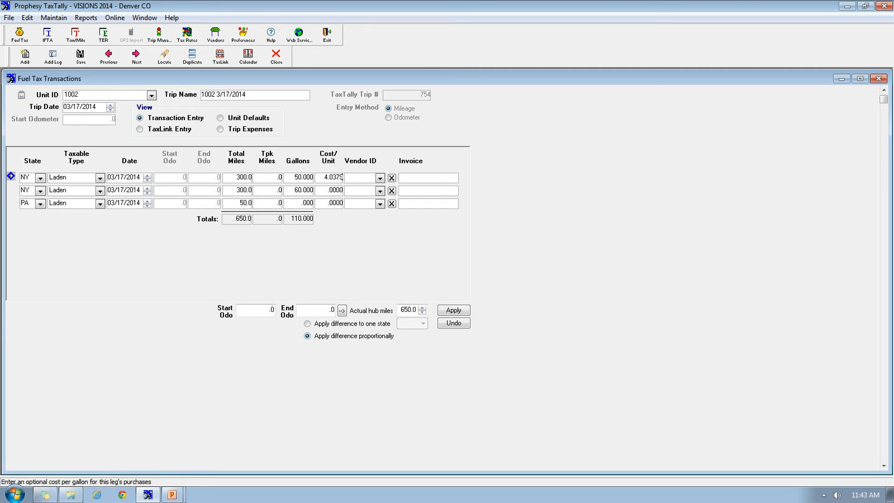
{"action": "key", "text": "Down"}
{"action": "left_click", "coordinate": [77, 60]}
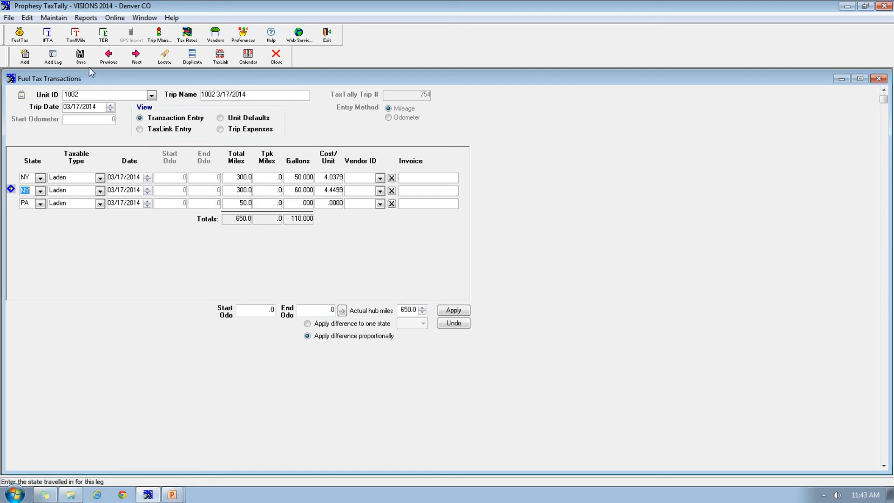
{"action": "left_click", "coordinate": [81, 56]}
{"action": "left_click", "coordinate": [277, 56]}
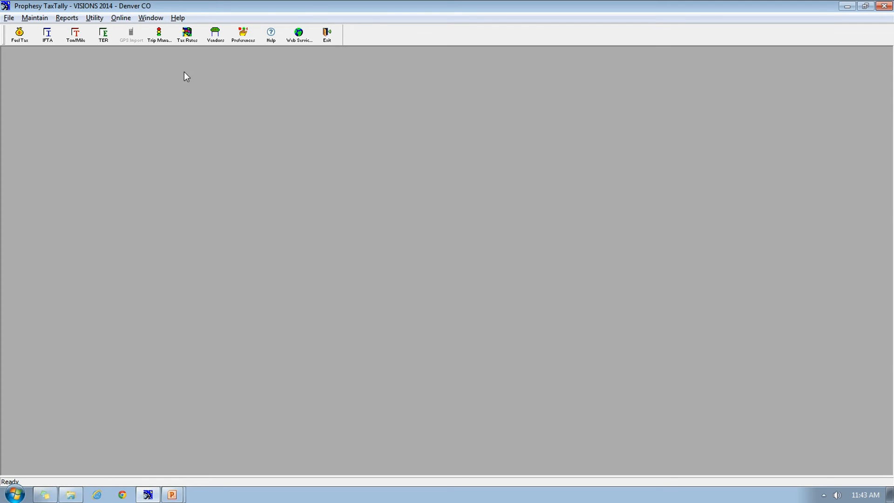
Step: Open the Trip Manager and view unit 1001's trips for the date range 01/01/2014 to 03/31/2014
{"action": "left_click", "coordinate": [159, 35]}
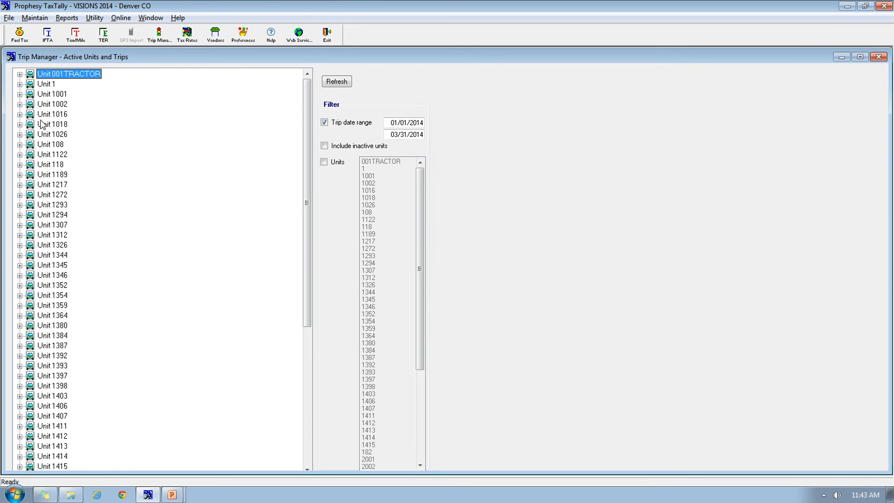
{"action": "left_click", "coordinate": [19, 94]}
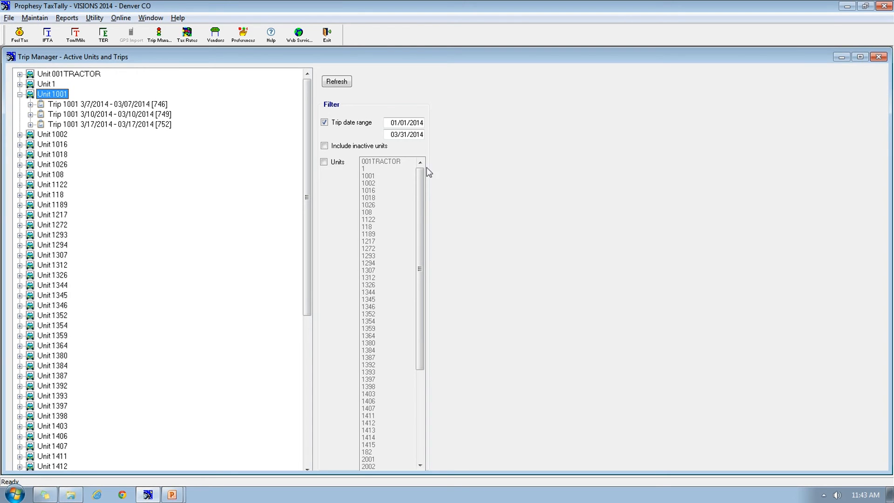
{"action": "left_click", "coordinate": [394, 134]}
{"action": "type", "text": "3"}
{"action": "left_click", "coordinate": [395, 122]}
{"action": "type", "text": "1"}
Step: Check the 3/17/2014 trips listed under units 1001 and 1002 in the Trip Manager
{"action": "left_click", "coordinate": [74, 124]}
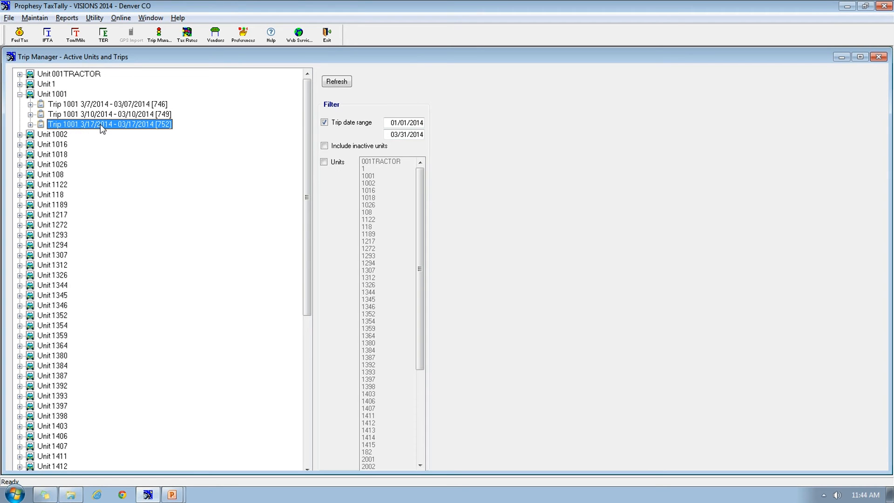
{"action": "left_click", "coordinate": [20, 135]}
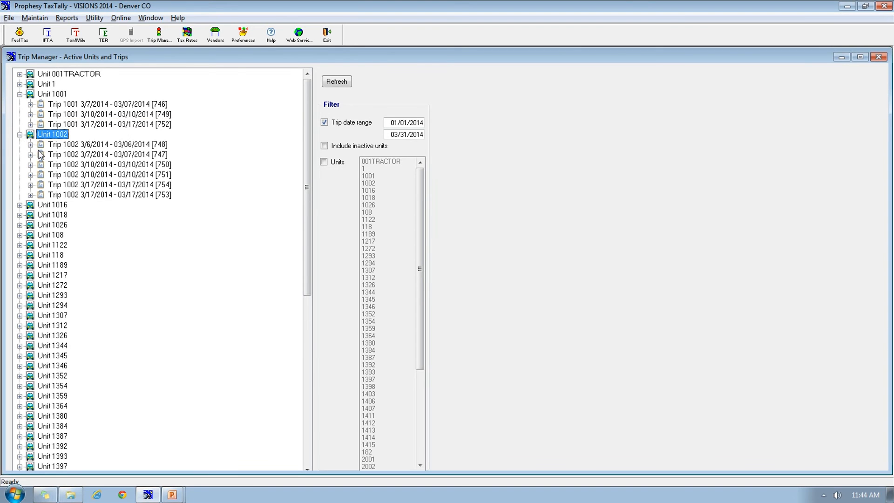
{"action": "left_click", "coordinate": [71, 195]}
{"action": "left_click", "coordinate": [78, 184]}
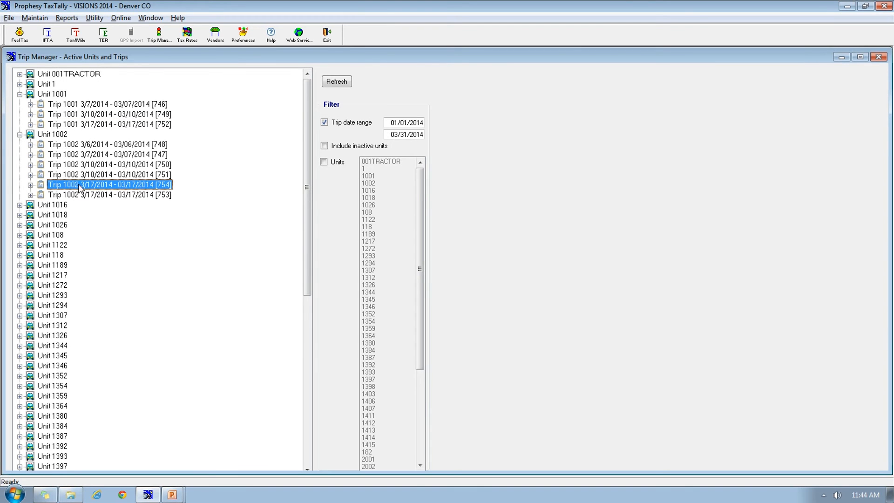
{"action": "left_click", "coordinate": [83, 185]}
{"action": "left_click", "coordinate": [88, 195]}
{"action": "left_click", "coordinate": [83, 186]}
Step: Open unit 1001's 3/17/2014 trip to review its legs, then close it and the Trip Manager
{"action": "double_click", "coordinate": [90, 125]}
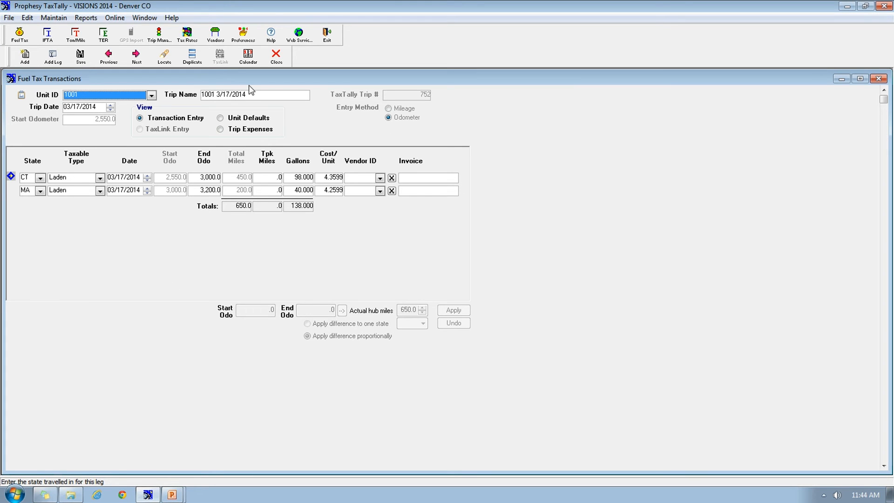
{"action": "left_click", "coordinate": [276, 56]}
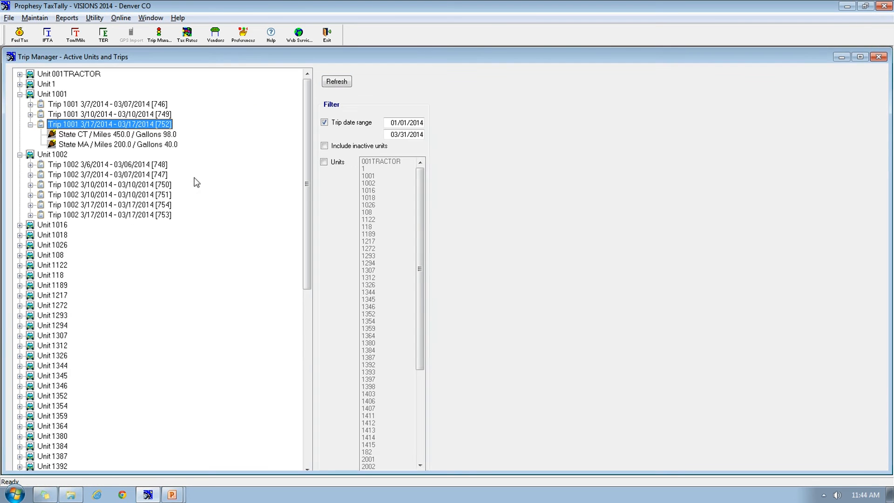
{"action": "left_click", "coordinate": [879, 57]}
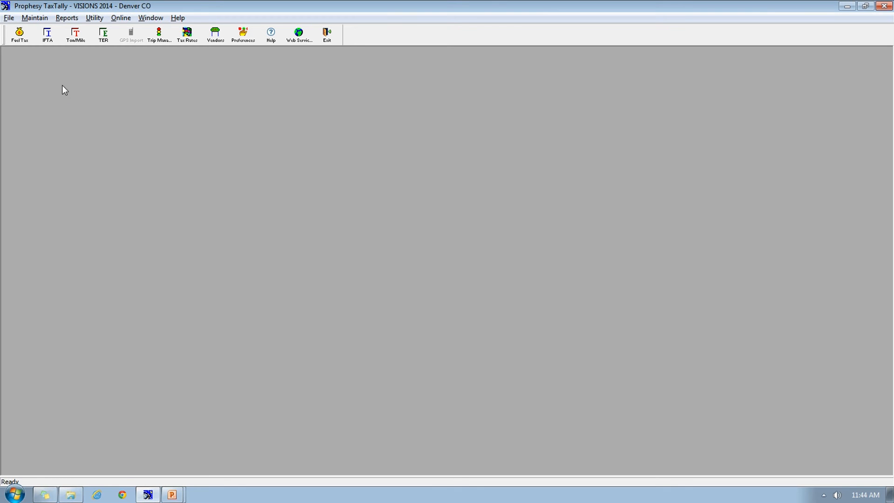
Step: Run a detail-level IFTA report for the current month, keeping all fleets included
{"action": "left_click", "coordinate": [47, 37]}
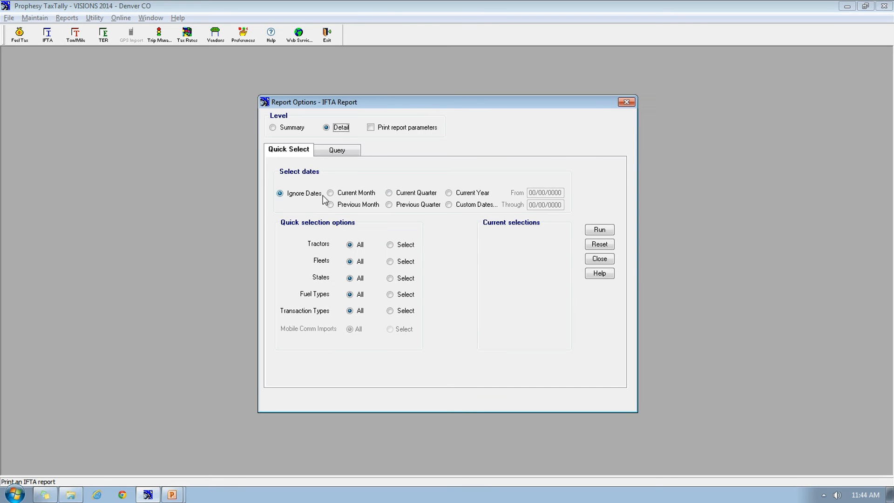
{"action": "left_click", "coordinate": [352, 196]}
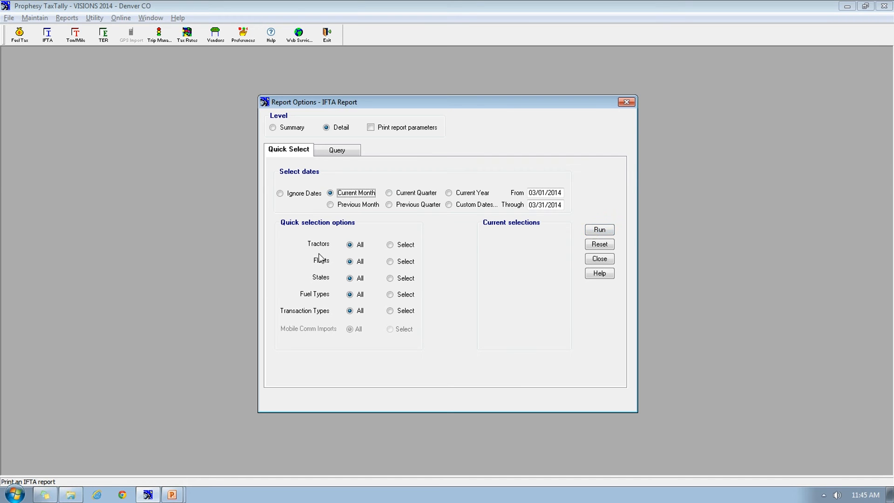
{"action": "left_click", "coordinate": [391, 262]}
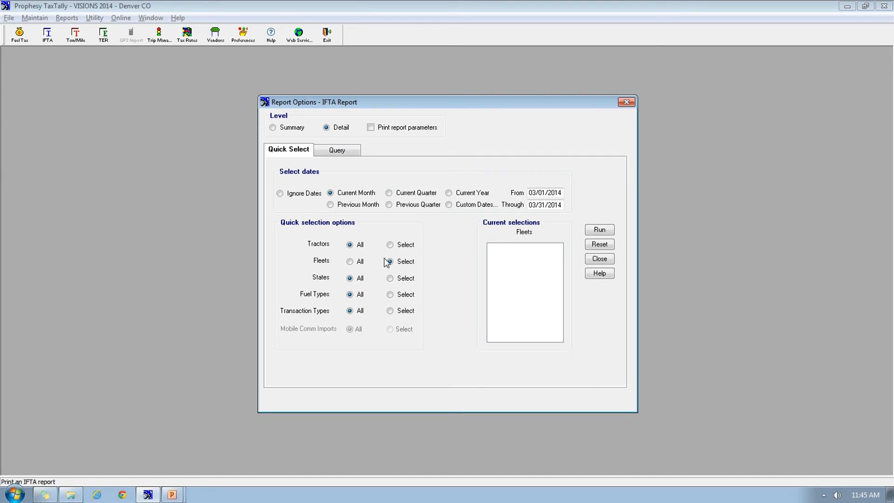
{"action": "left_click", "coordinate": [358, 262]}
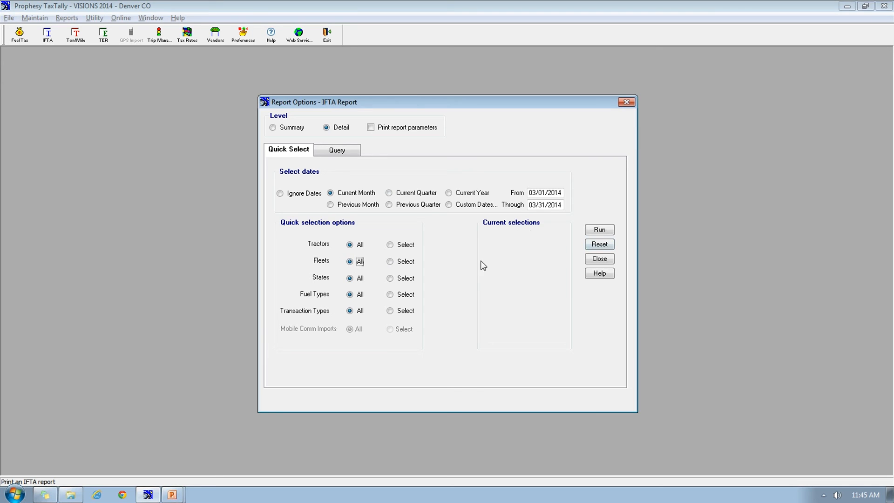
{"action": "left_click", "coordinate": [600, 230]}
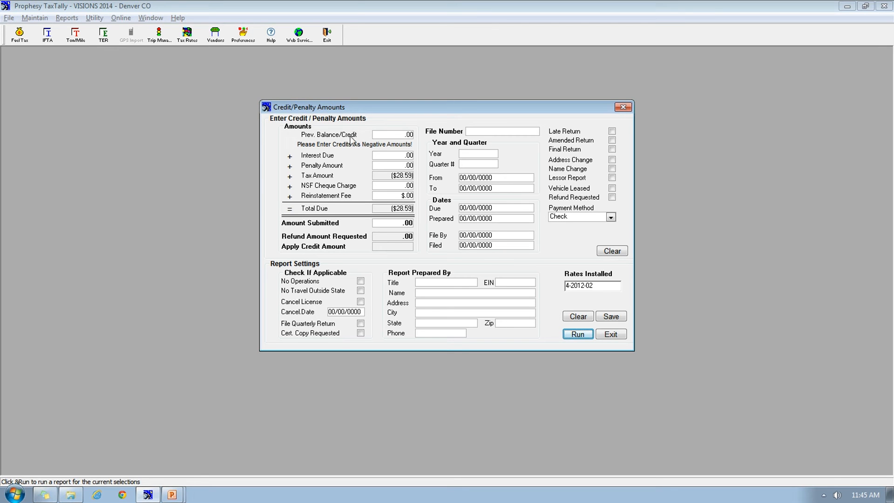
Step: Set the IFTA filing period to year 2014, quarter 1, from 01/01/2014 to 03/31/2014, and generate the state reports
{"action": "left_click", "coordinate": [384, 137]}
{"action": "key", "text": "Tab"}
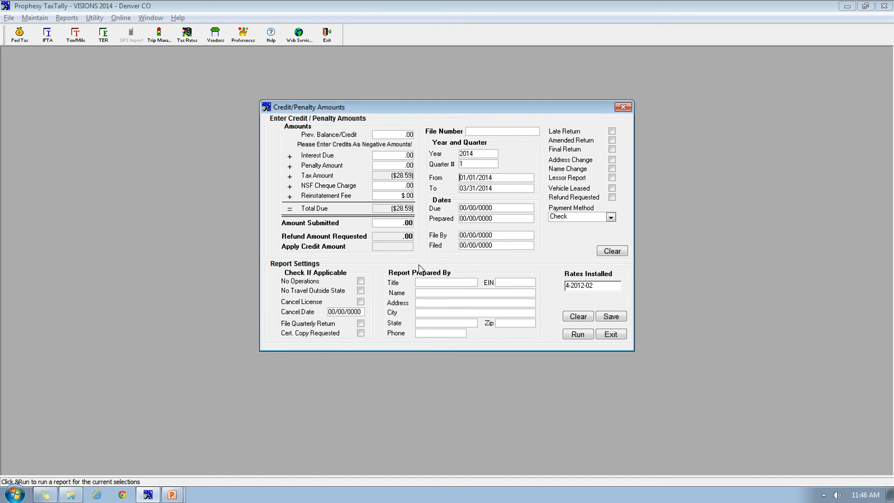
{"action": "left_click", "coordinate": [576, 335]}
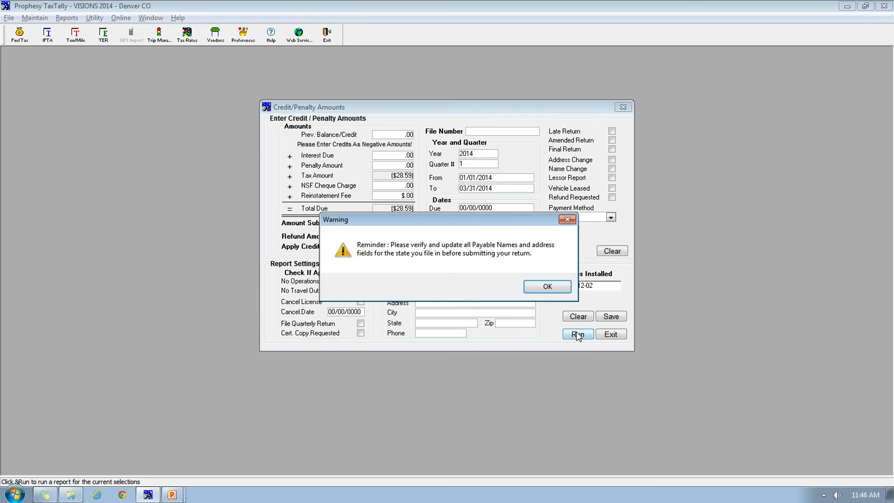
{"action": "left_click", "coordinate": [531, 287]}
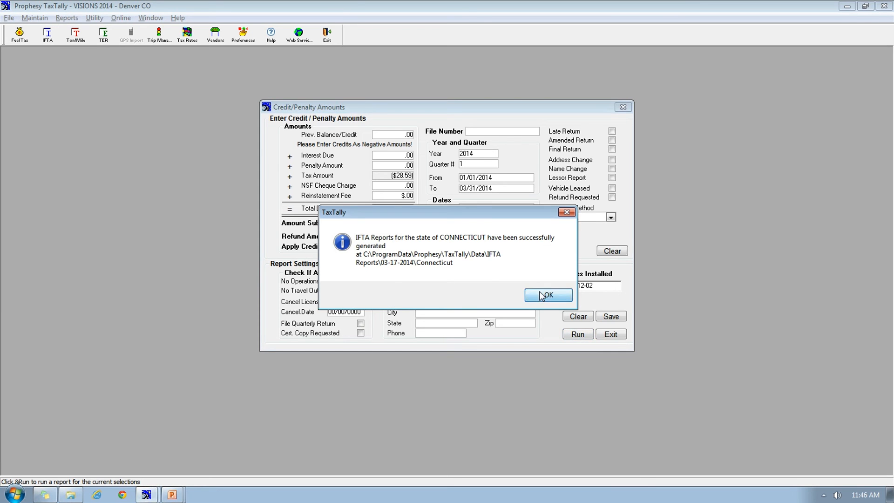
{"action": "left_click", "coordinate": [542, 296]}
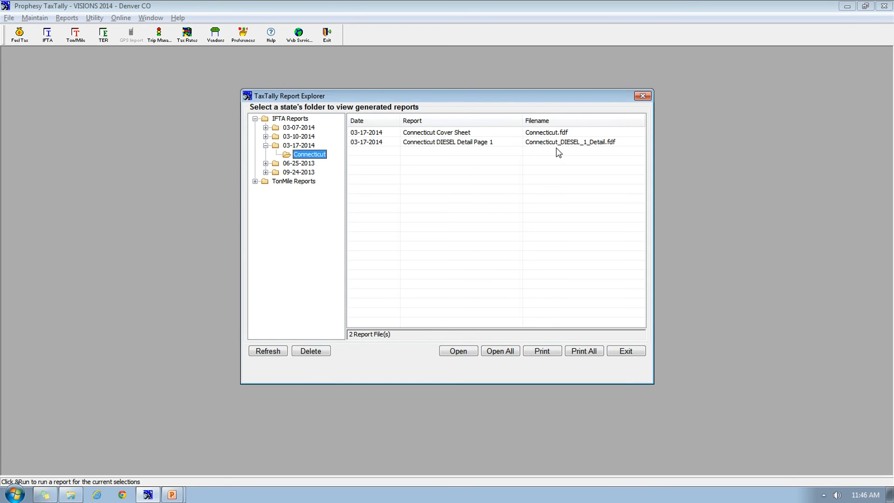
Step: Open all the generated Connecticut reports and maximize the diesel fuel use tax schedule
{"action": "left_click", "coordinate": [500, 354]}
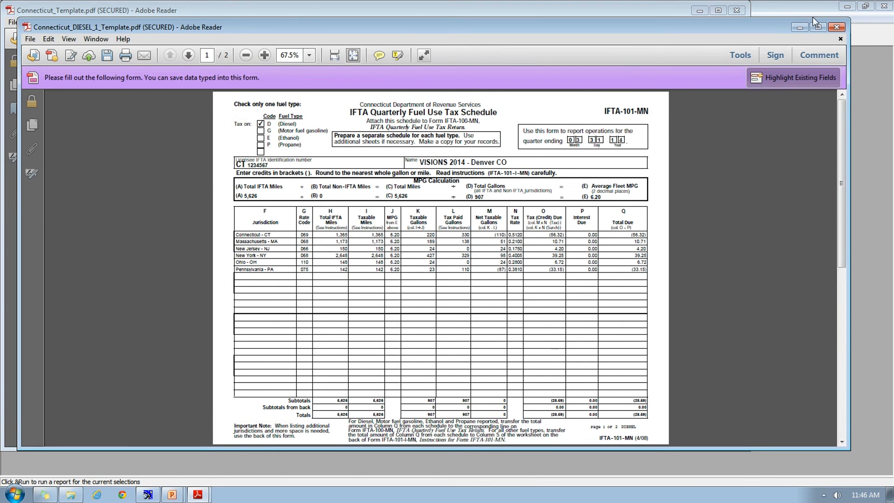
{"action": "left_click", "coordinate": [818, 28]}
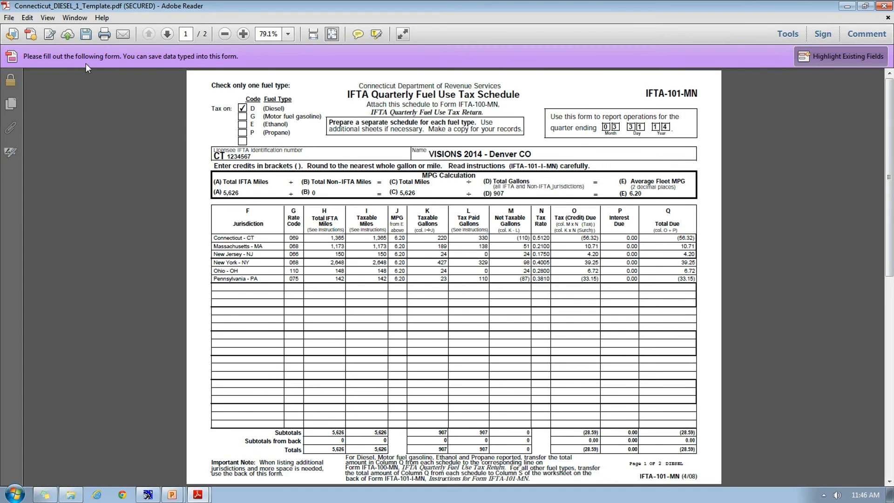
Step: Switch to the Connecticut IFTA Quarterly Fuel Use Tax Return and review its company details, fuel tax lines and balance due or credit
{"action": "left_click", "coordinate": [82, 21]}
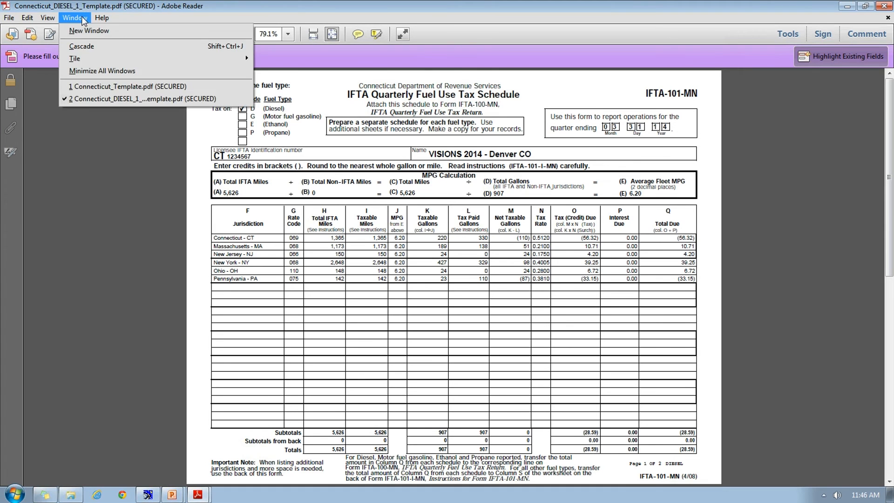
{"action": "left_click", "coordinate": [106, 88]}
{"action": "left_click", "coordinate": [718, 10]}
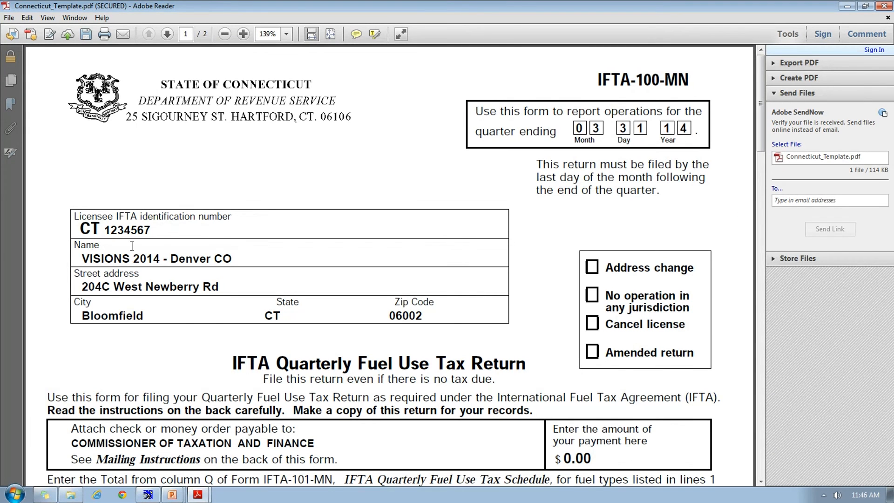
{"action": "scroll", "coordinate": [512, 227], "scroll_direction": "down", "scroll_amount": 3}
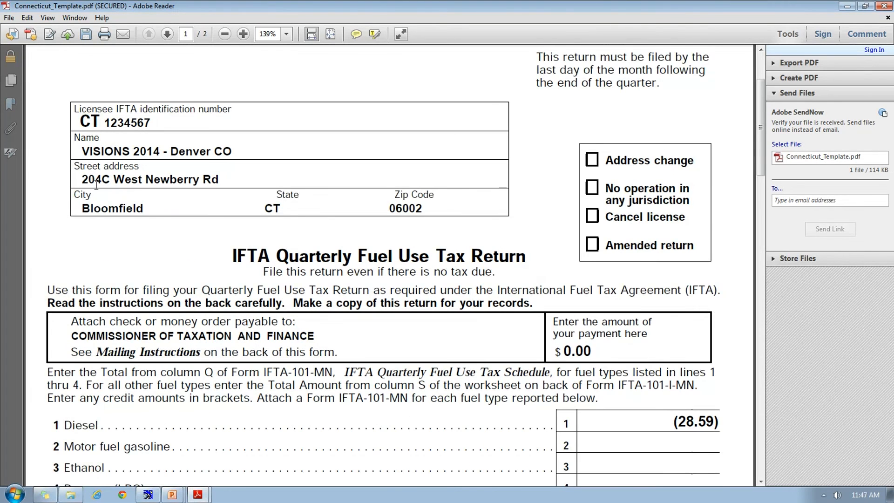
{"action": "scroll", "coordinate": [96, 185], "scroll_direction": "down", "scroll_amount": 2}
{"action": "scroll", "coordinate": [150, 145], "scroll_direction": "down", "scroll_amount": 3}
{"action": "scroll", "coordinate": [178, 192], "scroll_direction": "up", "scroll_amount": 4}
{"action": "scroll", "coordinate": [177, 192], "scroll_direction": "down", "scroll_amount": 5}
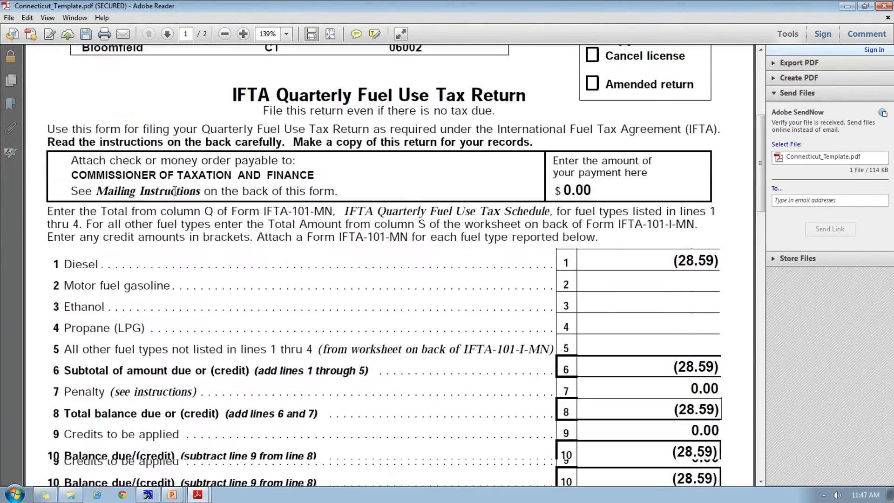
{"action": "scroll", "coordinate": [620, 291], "scroll_direction": "down", "scroll_amount": 1}
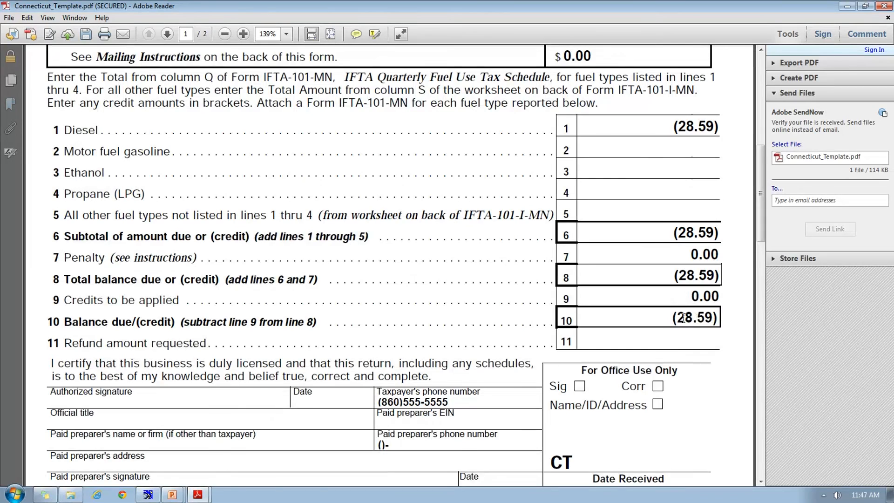
{"action": "scroll", "coordinate": [685, 319], "scroll_direction": "down", "scroll_amount": 2}
{"action": "scroll", "coordinate": [682, 320], "scroll_direction": "up", "scroll_amount": 2}
Step: Return to the Connecticut diesel schedule, enlarge it to 125% and review the MPG calculation and per-jurisdiction miles, gallons and tax
{"action": "left_click", "coordinate": [75, 18]}
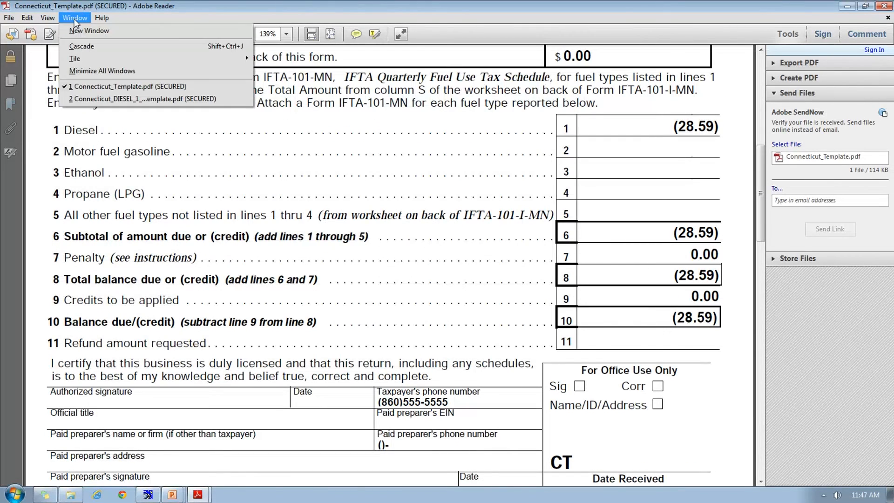
{"action": "left_click", "coordinate": [112, 99]}
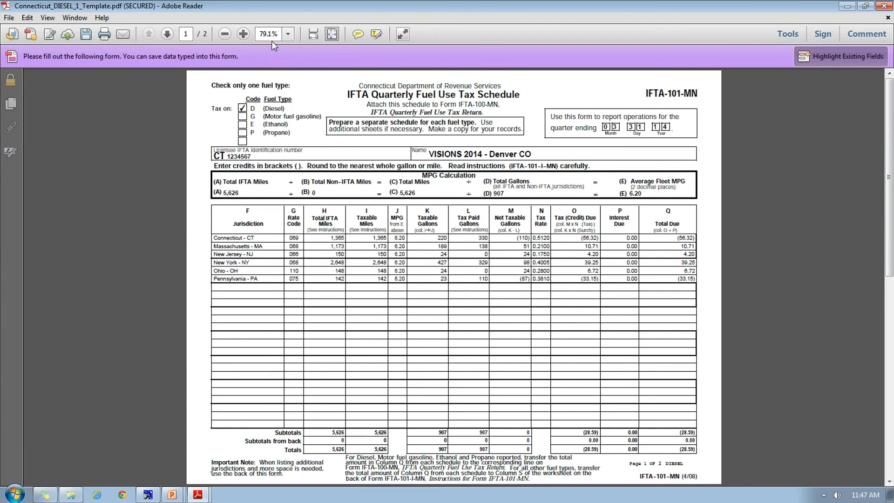
{"action": "left_click", "coordinate": [288, 34]}
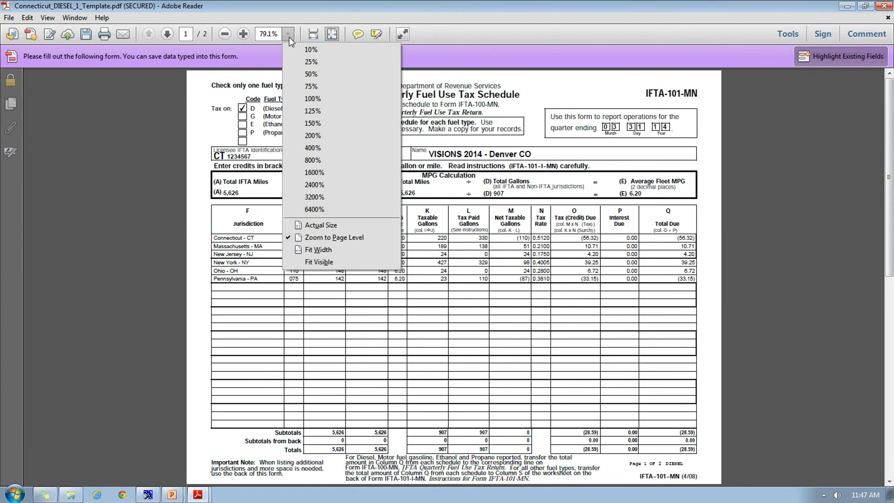
{"action": "left_click", "coordinate": [323, 107]}
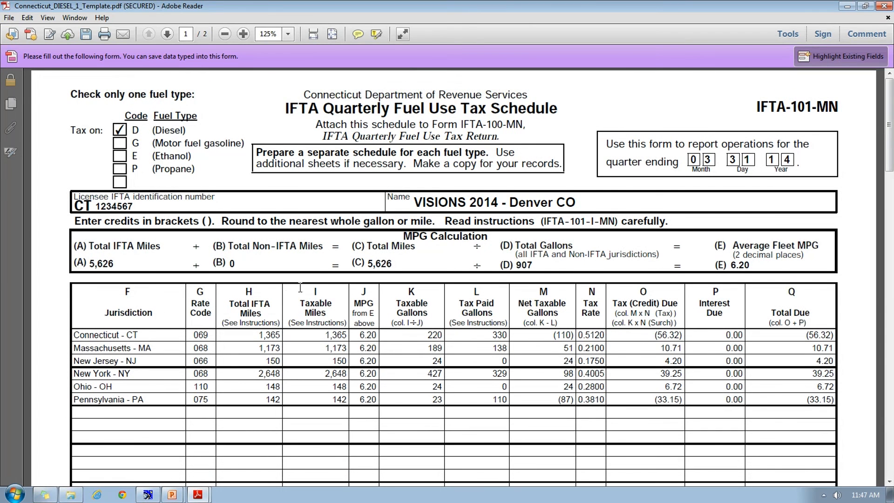
{"action": "scroll", "coordinate": [173, 303], "scroll_direction": "down", "scroll_amount": 2}
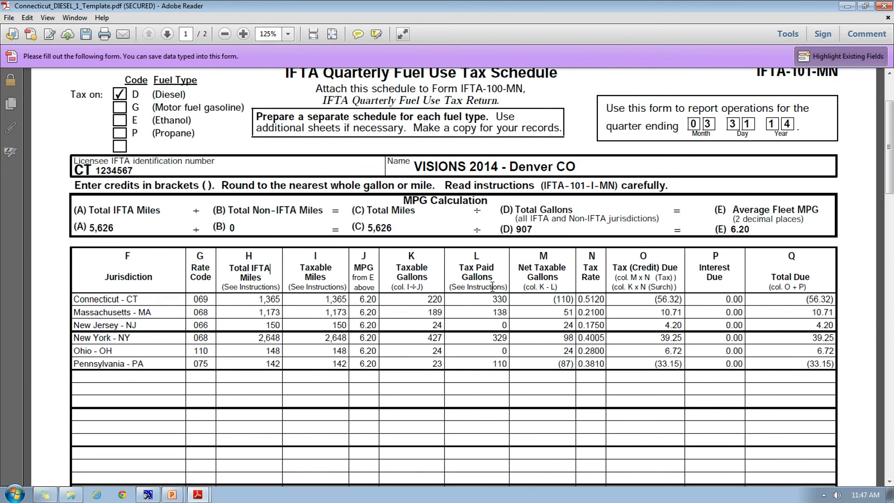
{"action": "scroll", "coordinate": [511, 255], "scroll_direction": "up", "scroll_amount": 1}
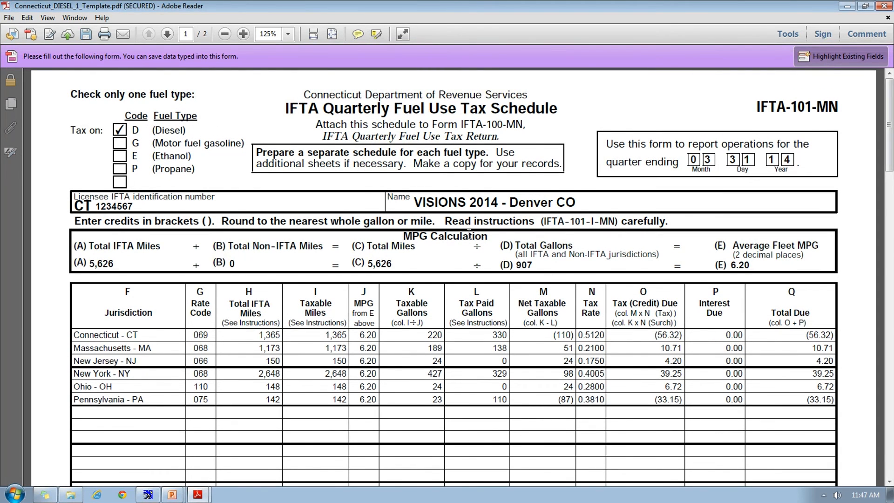
Step: Close both Connecticut forms without saving changes, and exit the Report Explorer and Credit/Penalty Amounts windows
{"action": "left_click", "coordinate": [884, 6]}
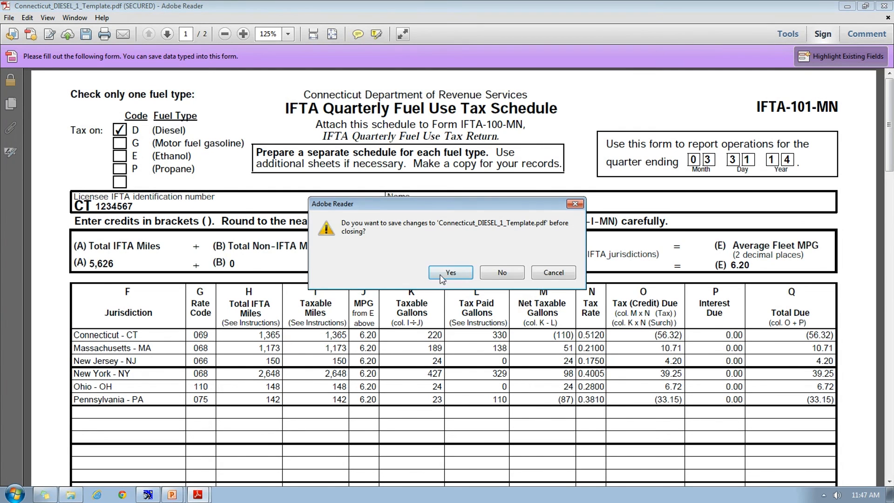
{"action": "left_click", "coordinate": [486, 272]}
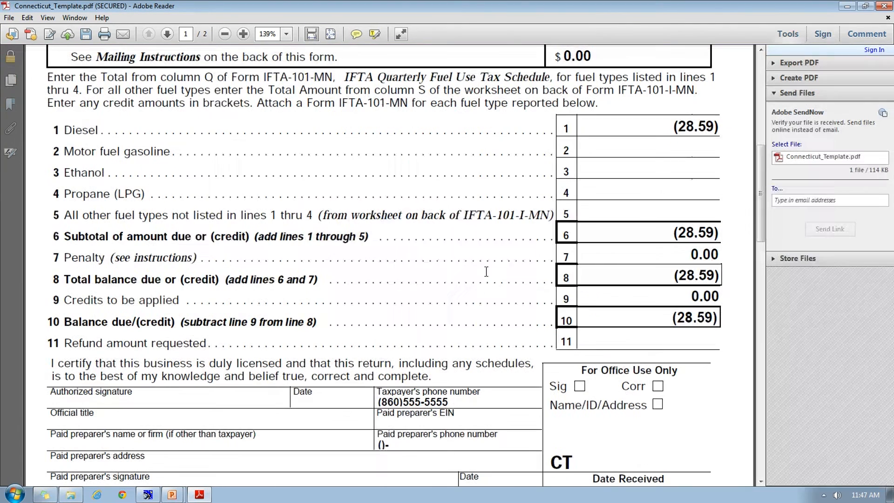
{"action": "left_click", "coordinate": [884, 6]}
{"action": "left_click", "coordinate": [502, 275]}
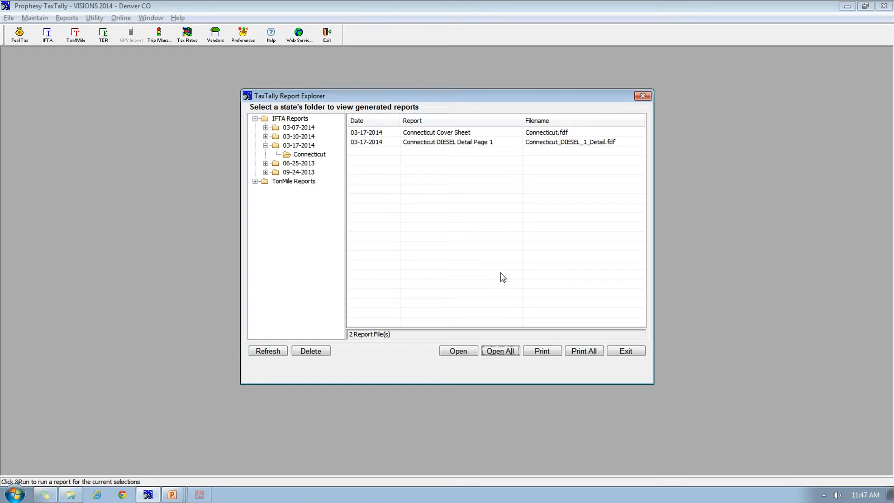
{"action": "left_click", "coordinate": [623, 352]}
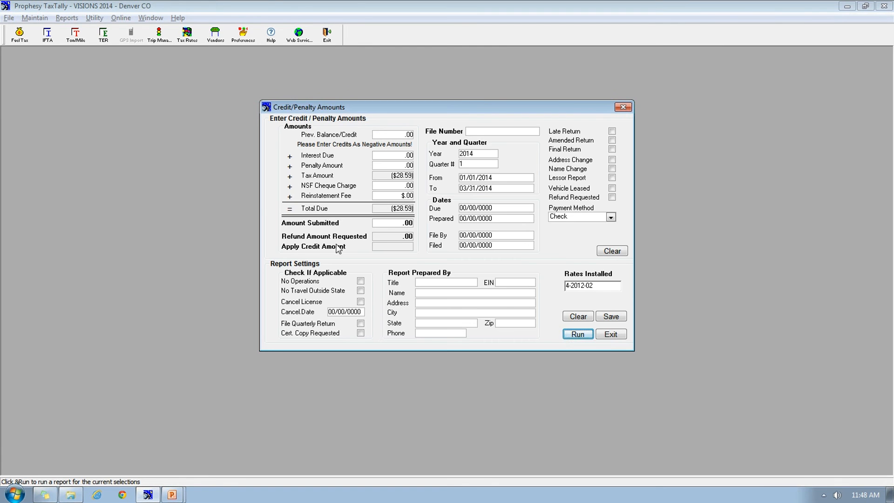
{"action": "left_click", "coordinate": [612, 335]}
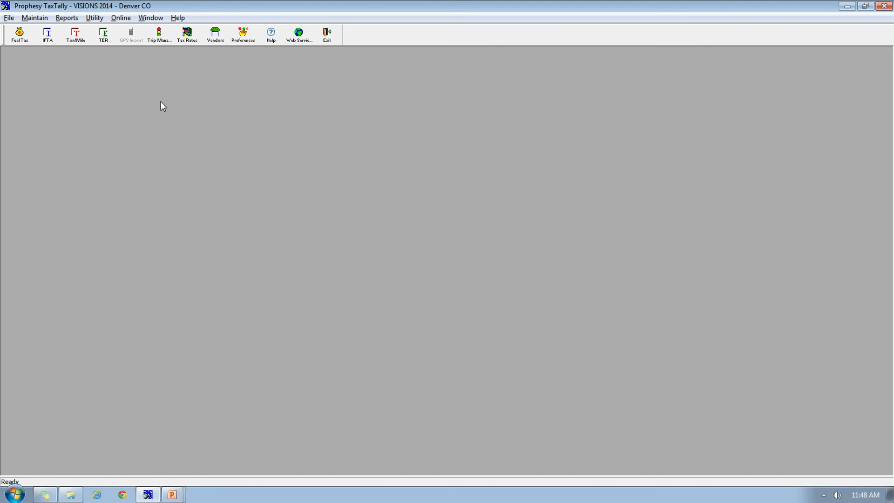
Step: Run a summary-level Distance and Fuel Purchased by Tractor report for the current month, review it and close it
{"action": "left_click", "coordinate": [68, 18]}
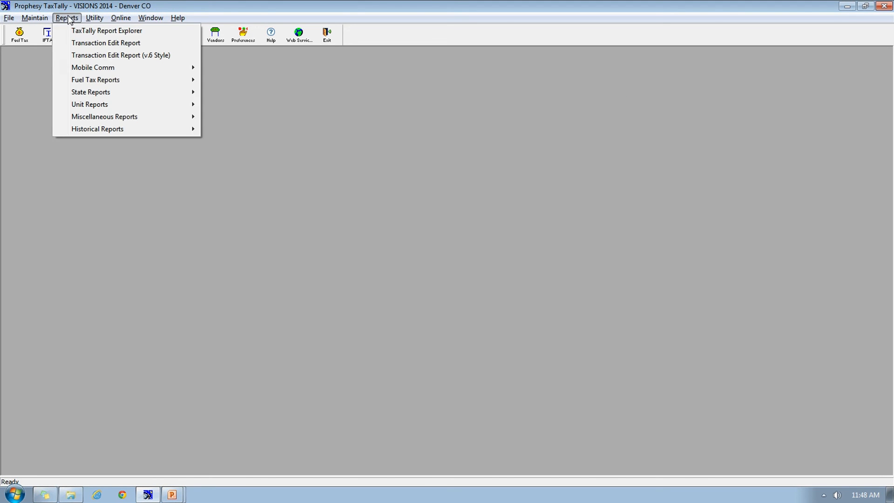
{"action": "mouse_move", "coordinate": [85, 110]}
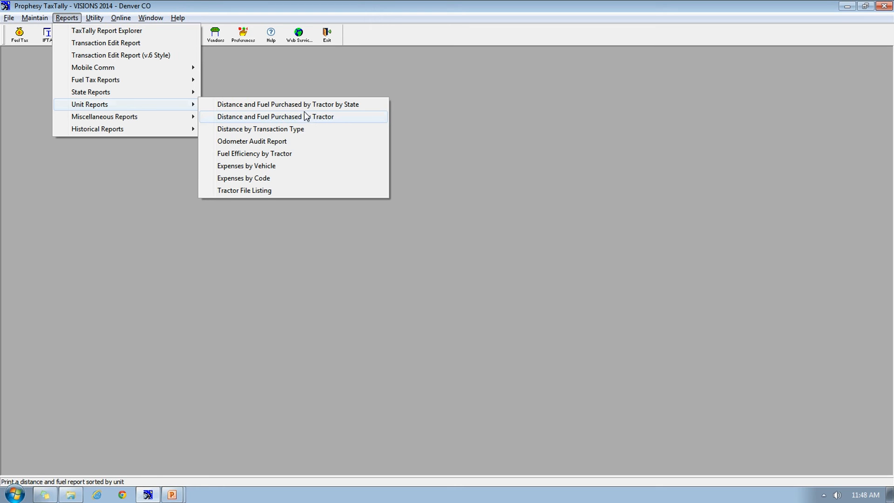
{"action": "left_click", "coordinate": [326, 122]}
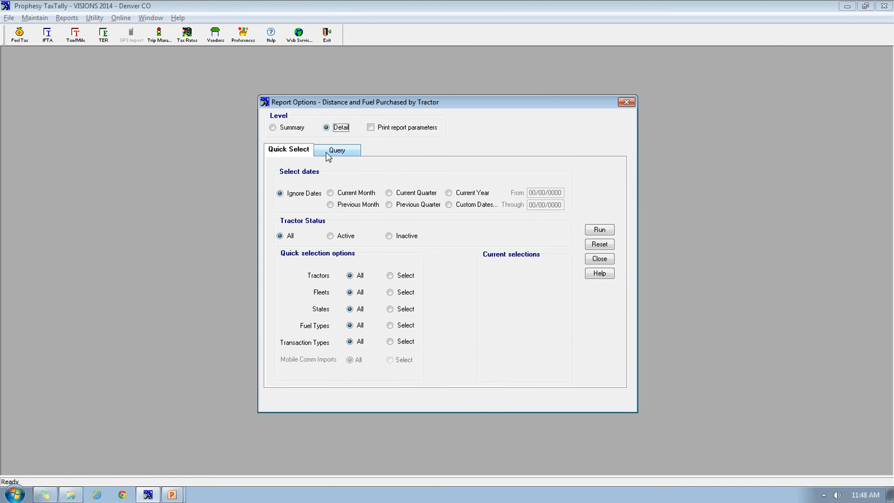
{"action": "left_click", "coordinate": [280, 129]}
{"action": "left_click", "coordinate": [353, 194]}
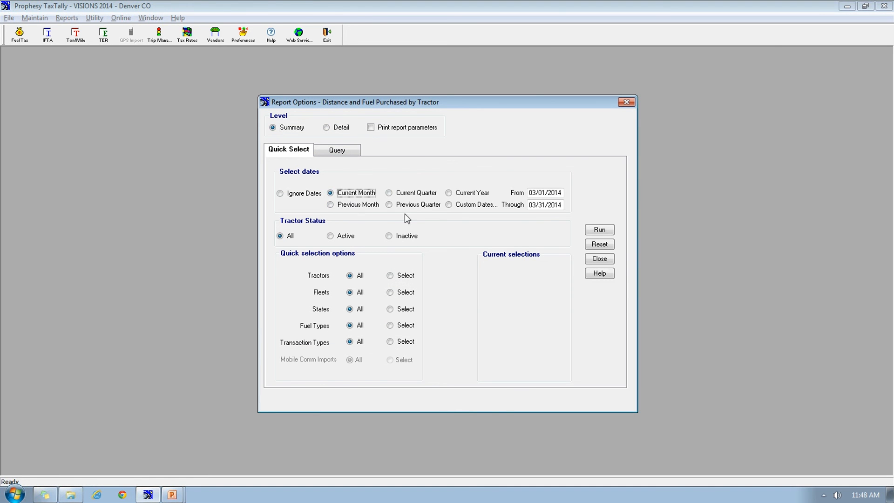
{"action": "left_click", "coordinate": [605, 230]}
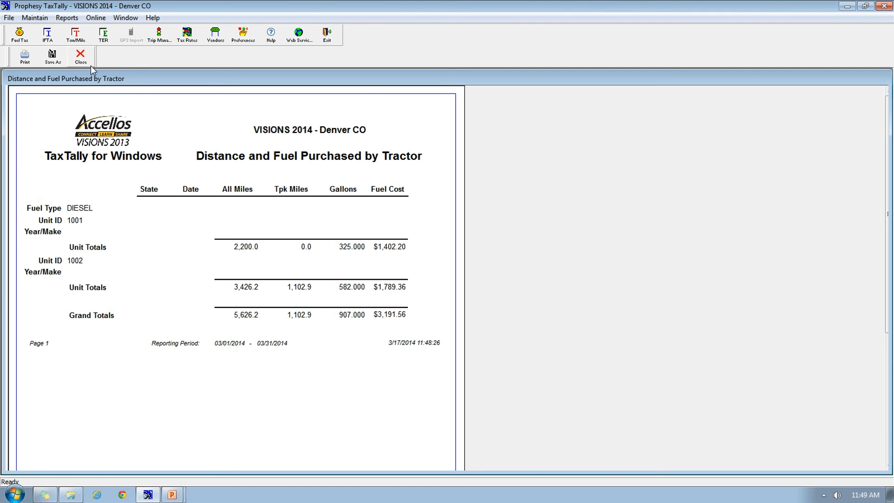
{"action": "left_click", "coordinate": [81, 56]}
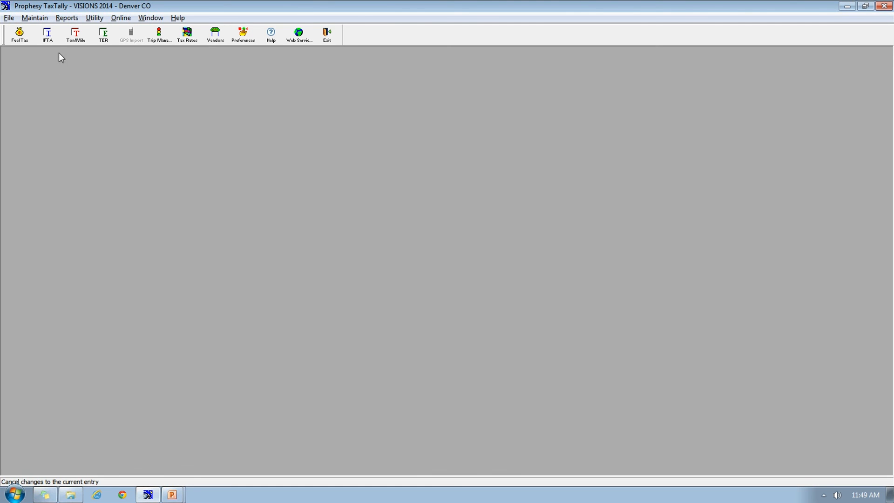
Step: Run a summary-level Fuel Efficiency by Tractor report for the current month, review the mileage figures and close it
{"action": "left_click", "coordinate": [65, 18]}
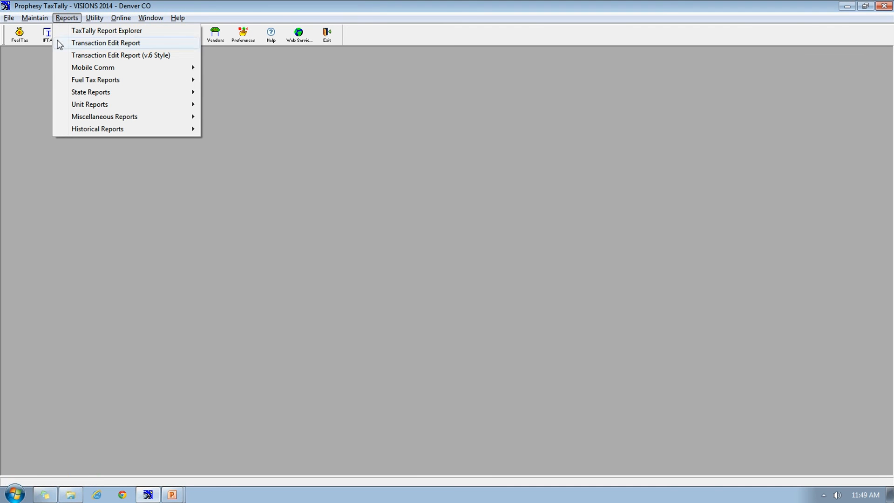
{"action": "mouse_move", "coordinate": [88, 105]}
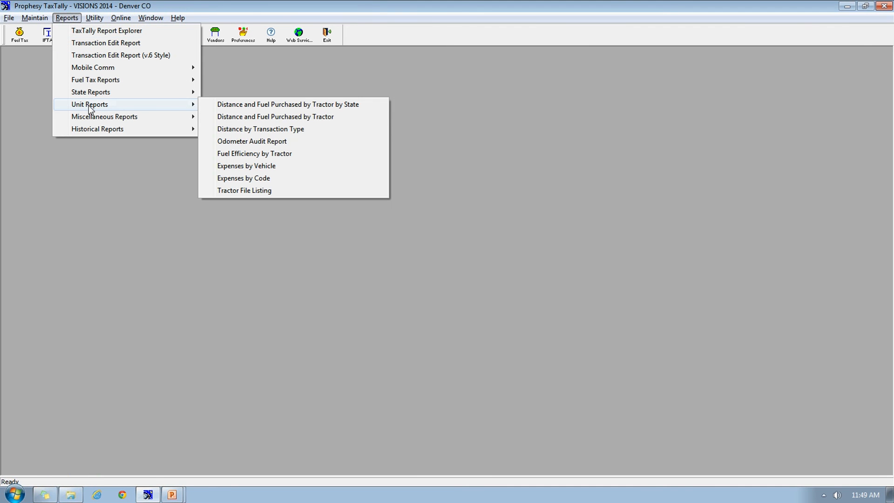
{"action": "left_click", "coordinate": [288, 155]}
{"action": "left_click", "coordinate": [292, 129]}
{"action": "left_click", "coordinate": [352, 194]}
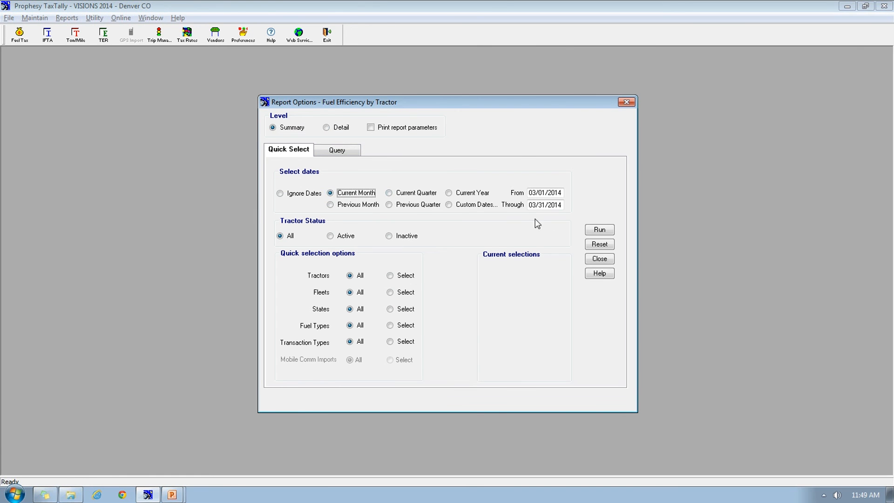
{"action": "left_click", "coordinate": [600, 230]}
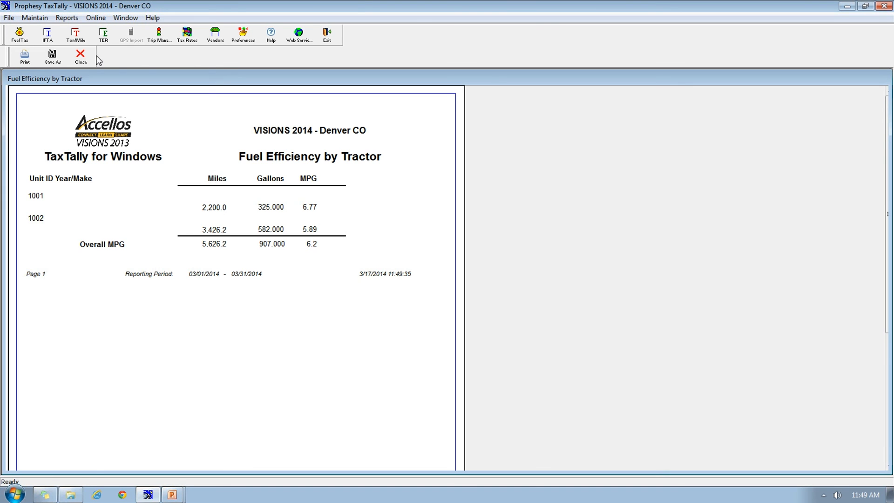
{"action": "left_click", "coordinate": [81, 57]}
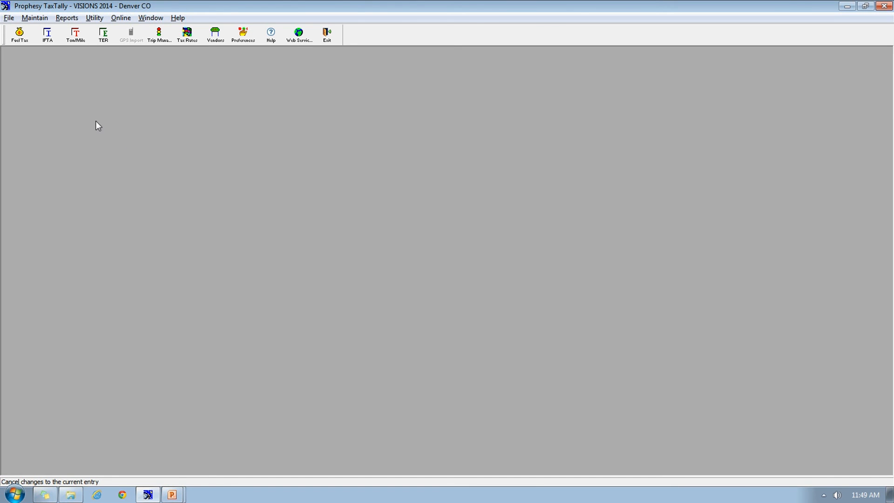
Step: Run a detail-level Ton/Mile Tax report for the current month with NY as the selected state
{"action": "left_click", "coordinate": [78, 39]}
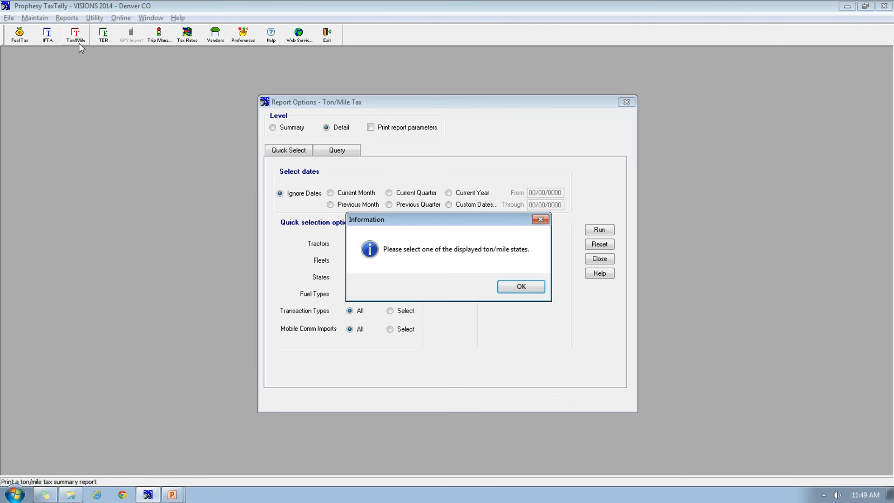
{"action": "left_click", "coordinate": [522, 287]}
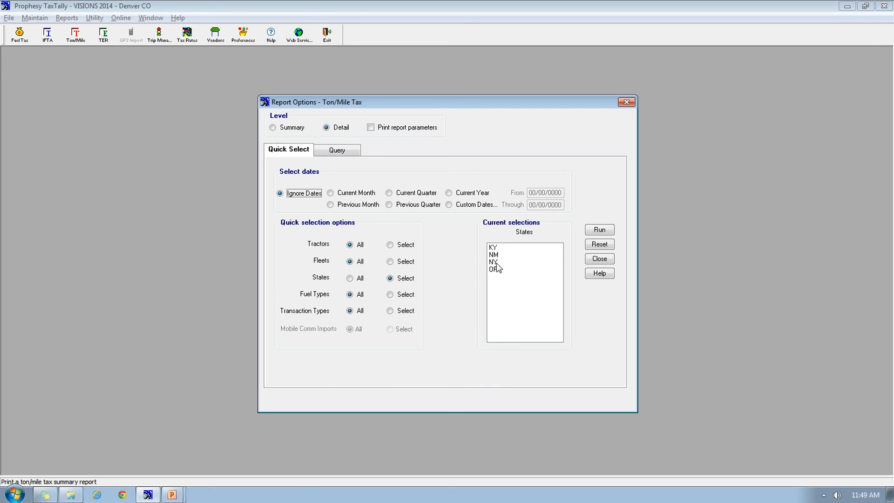
{"action": "left_click", "coordinate": [357, 193]}
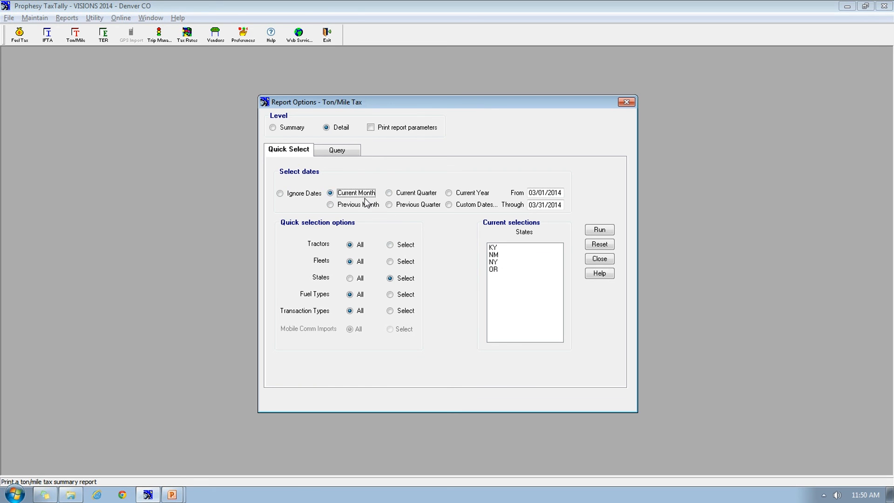
{"action": "left_click", "coordinate": [498, 265]}
{"action": "left_click", "coordinate": [493, 263]}
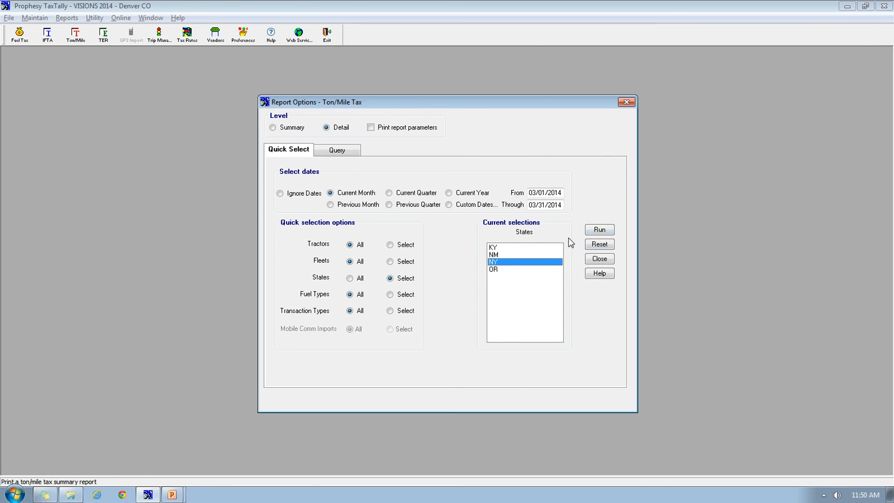
{"action": "left_click", "coordinate": [601, 230]}
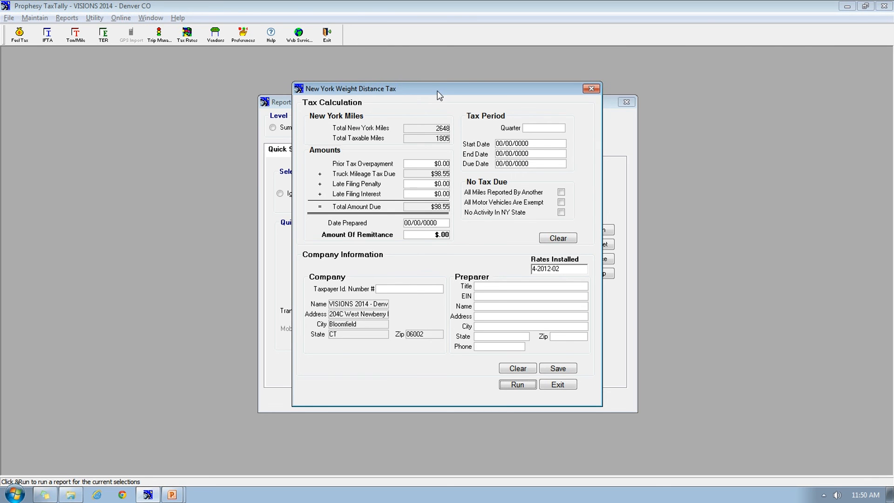
Step: Generate the New York weight distance tax reports, open all of them and review the highway use tax Schedule 1 details
{"action": "left_click", "coordinate": [514, 385]}
{"action": "left_click", "coordinate": [538, 298]}
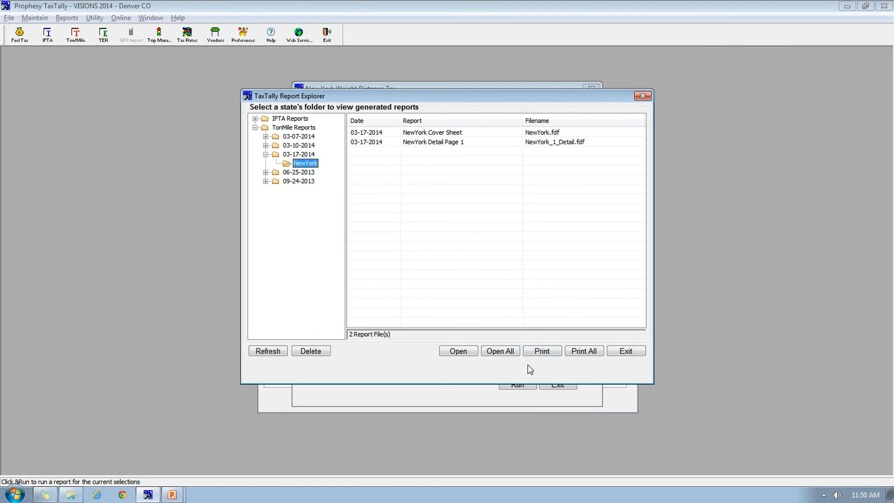
{"action": "left_click", "coordinate": [510, 352]}
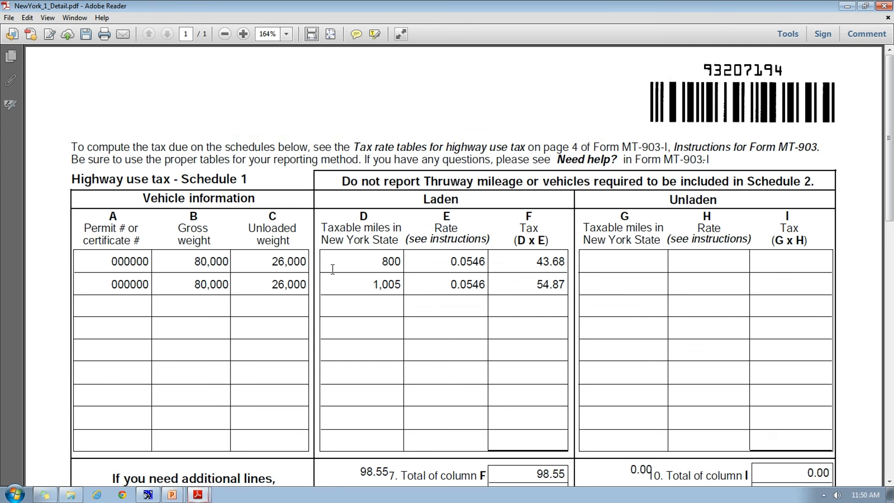
{"action": "left_click_drag", "start_coordinate": [890, 153], "coordinate": [890, 201]}
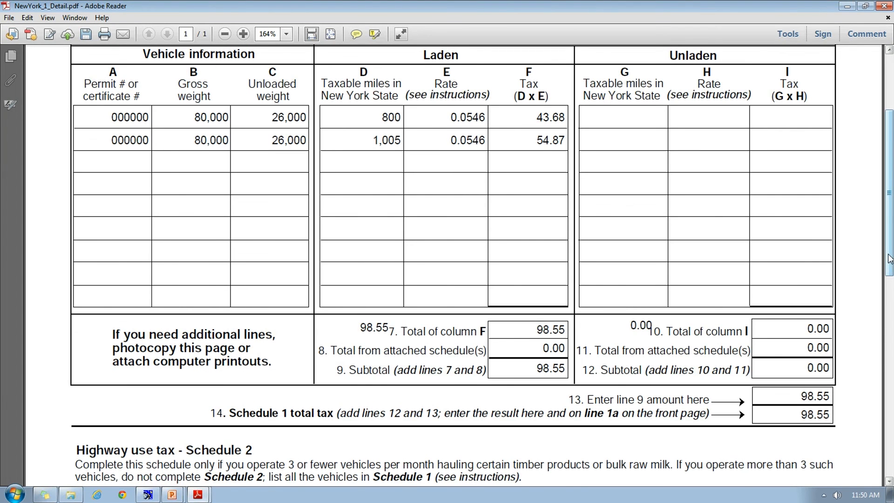
Step: Review Schedule 2 of the New York detail form, then open NewYork_Template.pdf and review the highway use tax return through its certification section
{"action": "left_click_drag", "start_coordinate": [890, 261], "coordinate": [890, 425]}
{"action": "left_click", "coordinate": [75, 18]}
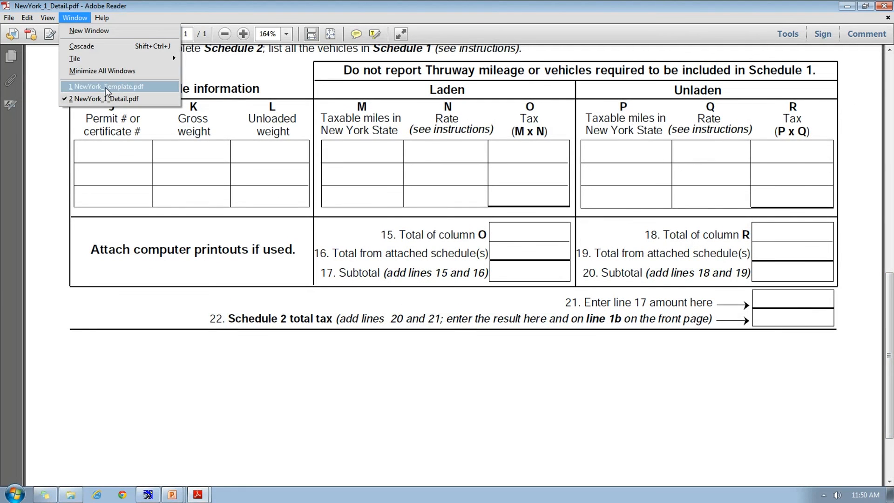
{"action": "left_click", "coordinate": [107, 87]}
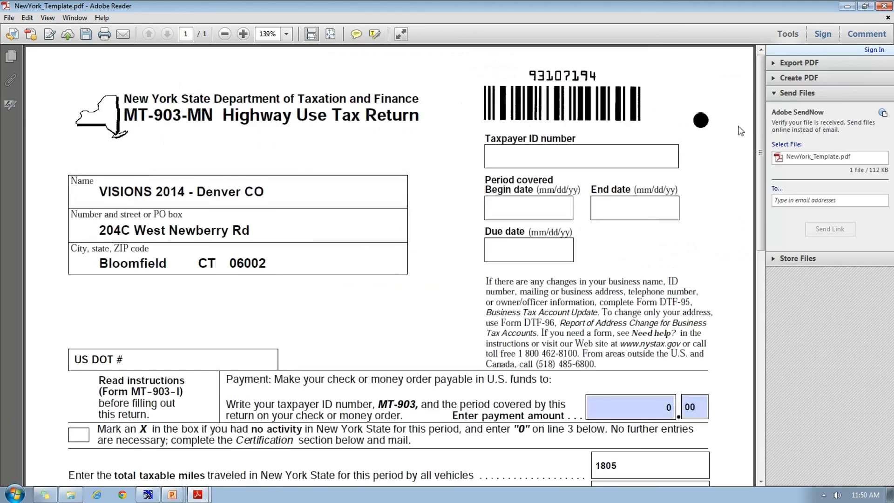
{"action": "left_click_drag", "start_coordinate": [757, 142], "coordinate": [766, 345]}
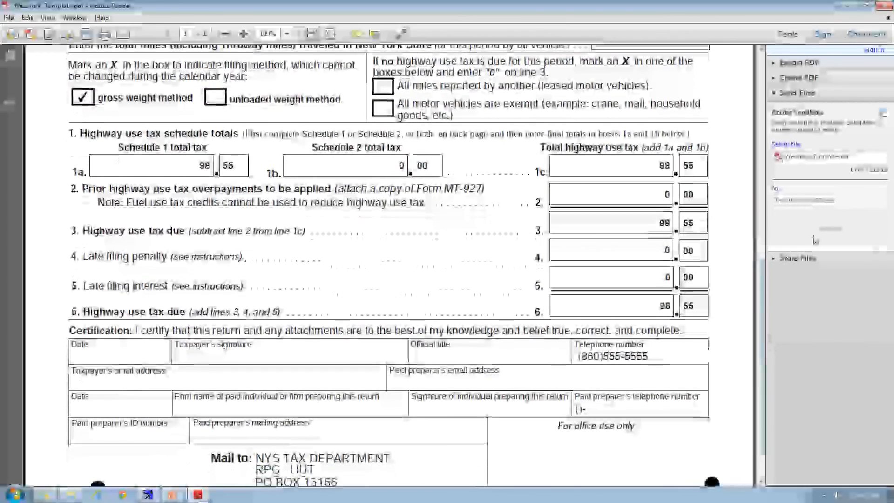
Step: Close both New York tax PDFs without saving changes and exit the New York Weight Distance Tax and report windows
{"action": "left_click", "coordinate": [883, 6]}
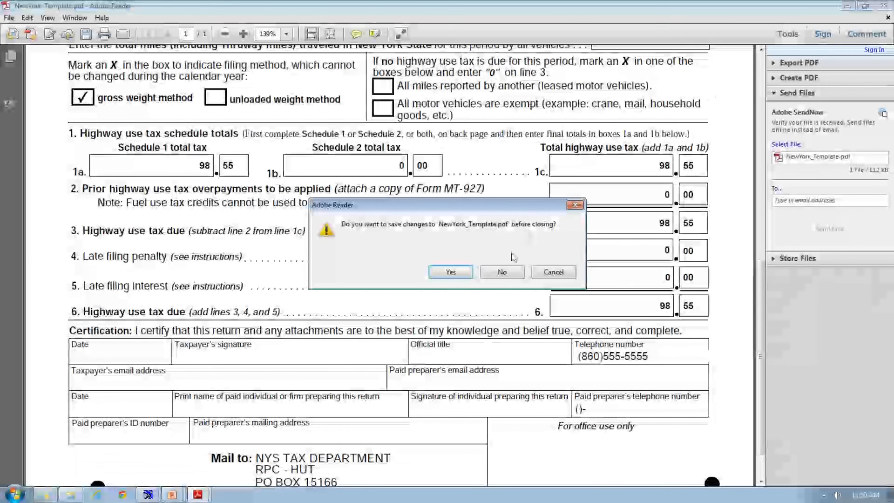
{"action": "left_click", "coordinate": [502, 273]}
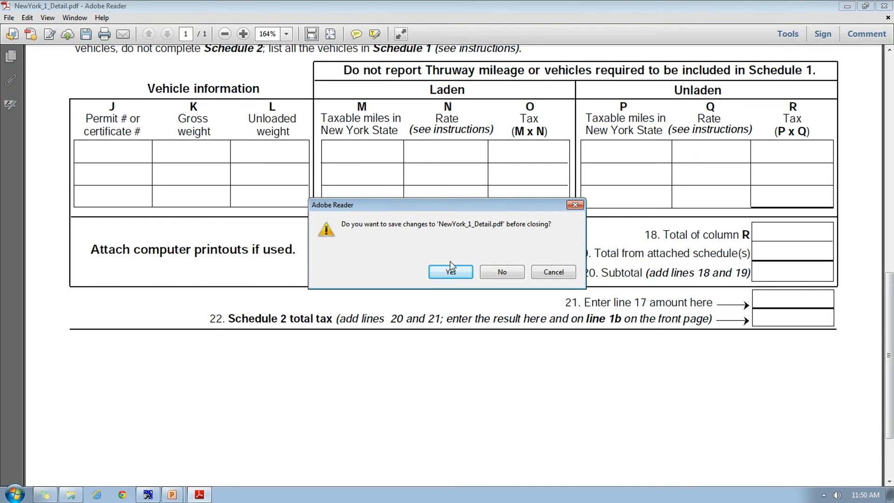
{"action": "left_click", "coordinate": [502, 273]}
{"action": "left_click", "coordinate": [622, 356]}
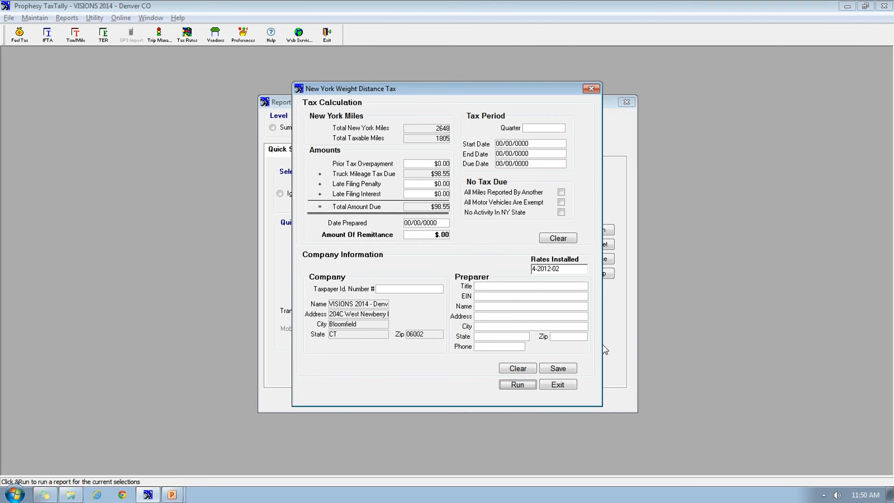
{"action": "left_click", "coordinate": [561, 387]}
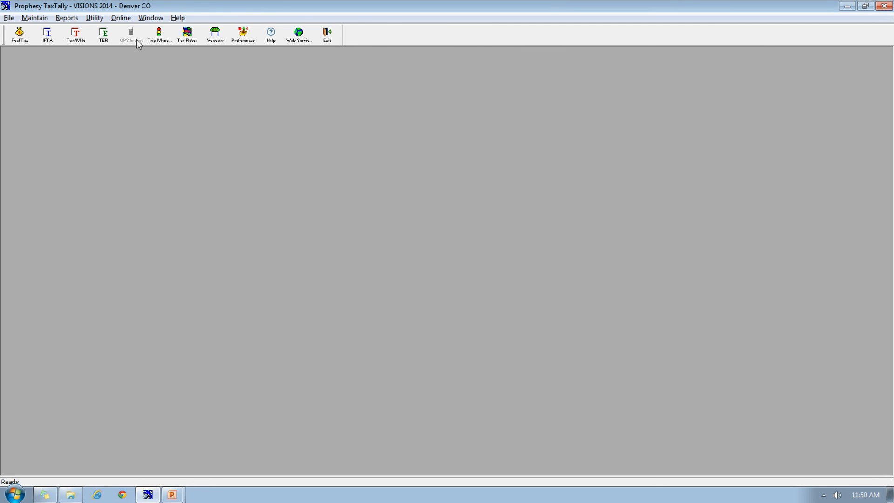
Step: Open the tax rate update utility, review its rate file, internet check and reminder options, and close it without installing
{"action": "left_click", "coordinate": [93, 19]}
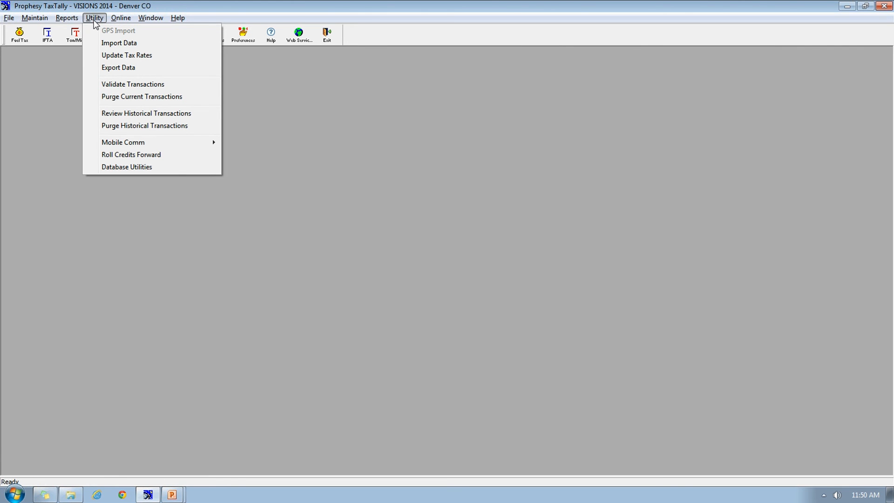
{"action": "left_click", "coordinate": [120, 55]}
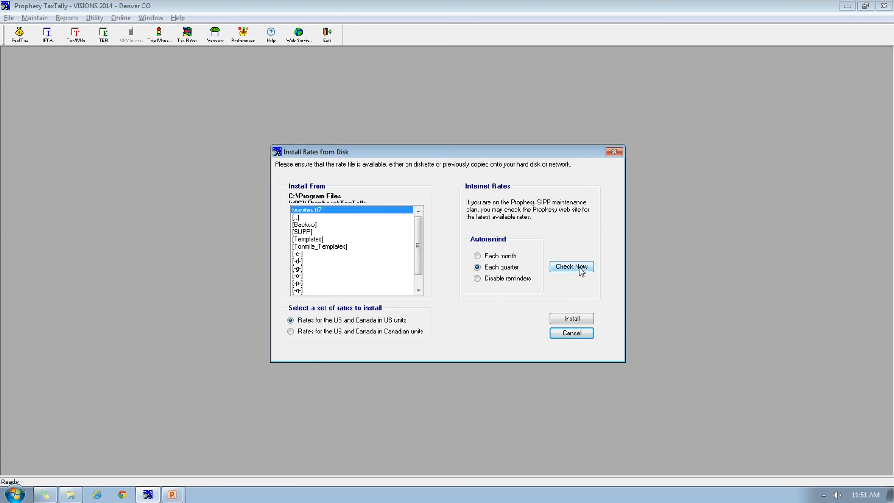
{"action": "left_click", "coordinate": [613, 153]}
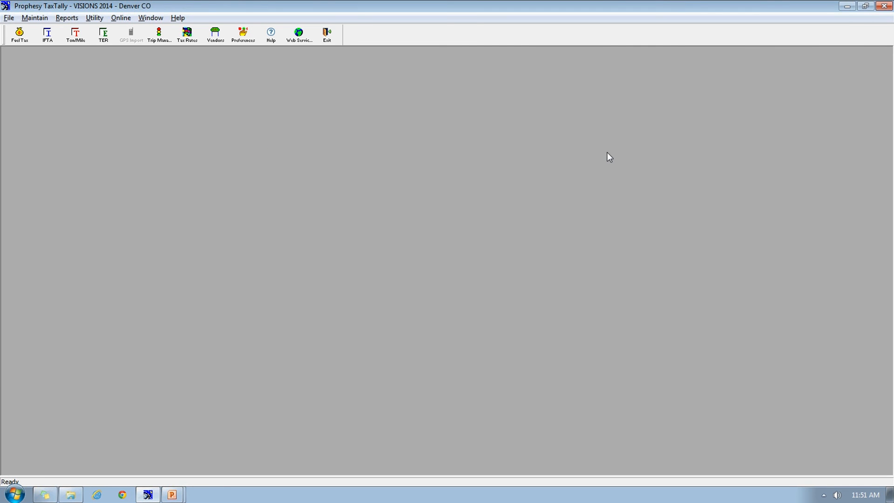
{"action": "key", "text": "alt+Tab"}
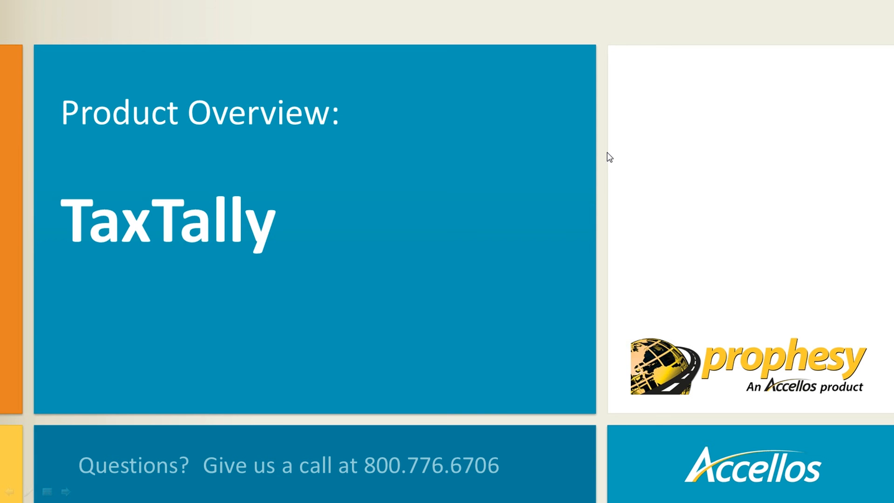
{"action": "left_click", "coordinate": [486, 236]}
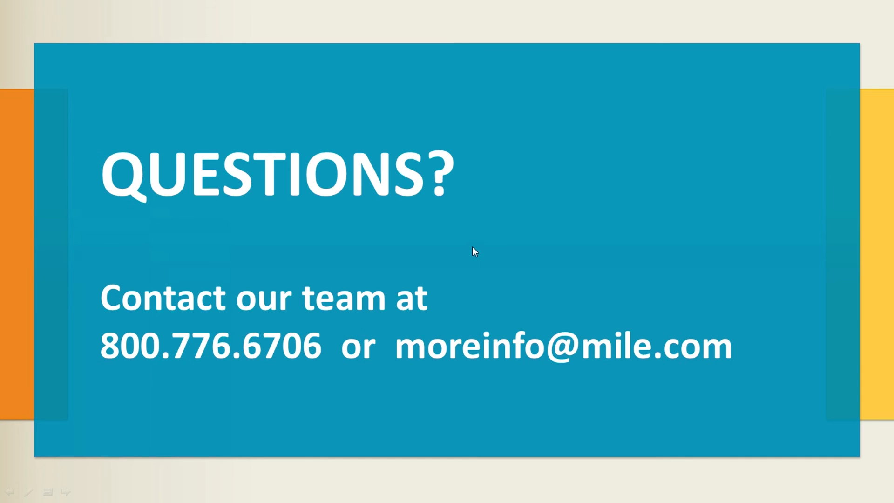